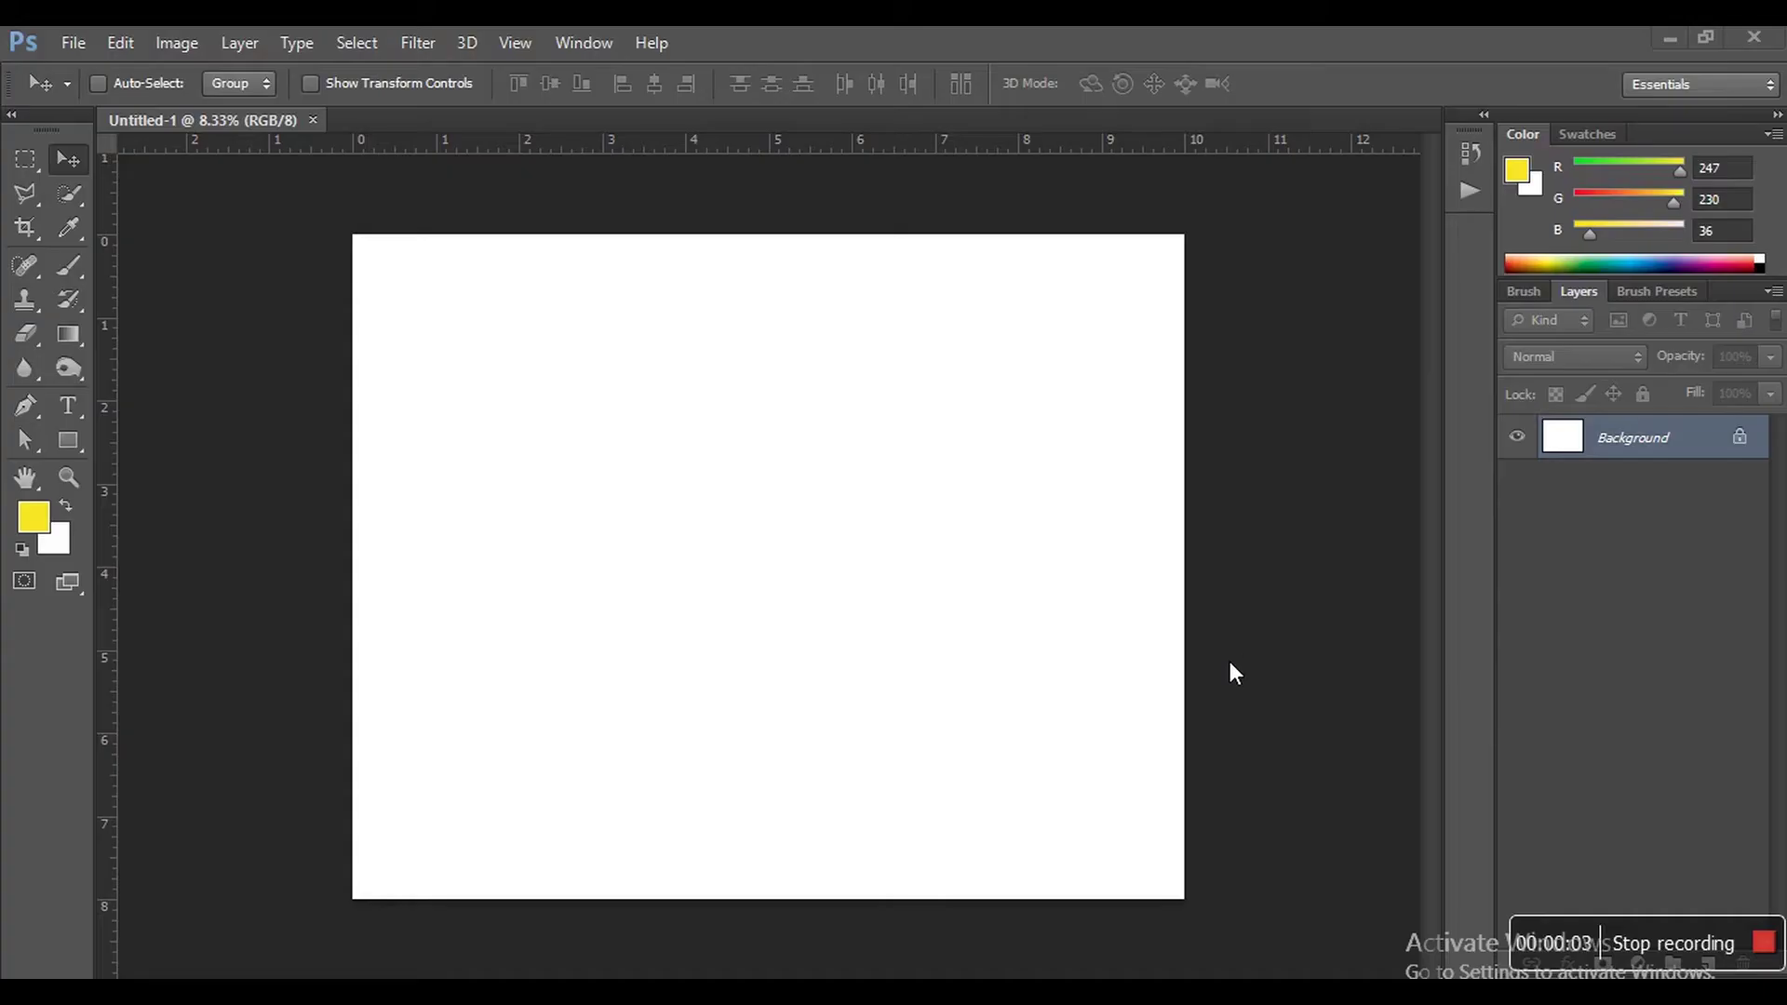
# Select the Type tool and show its Horizontal/Vertical Type and Type Mask variants.
pyautogui.click(71, 406)
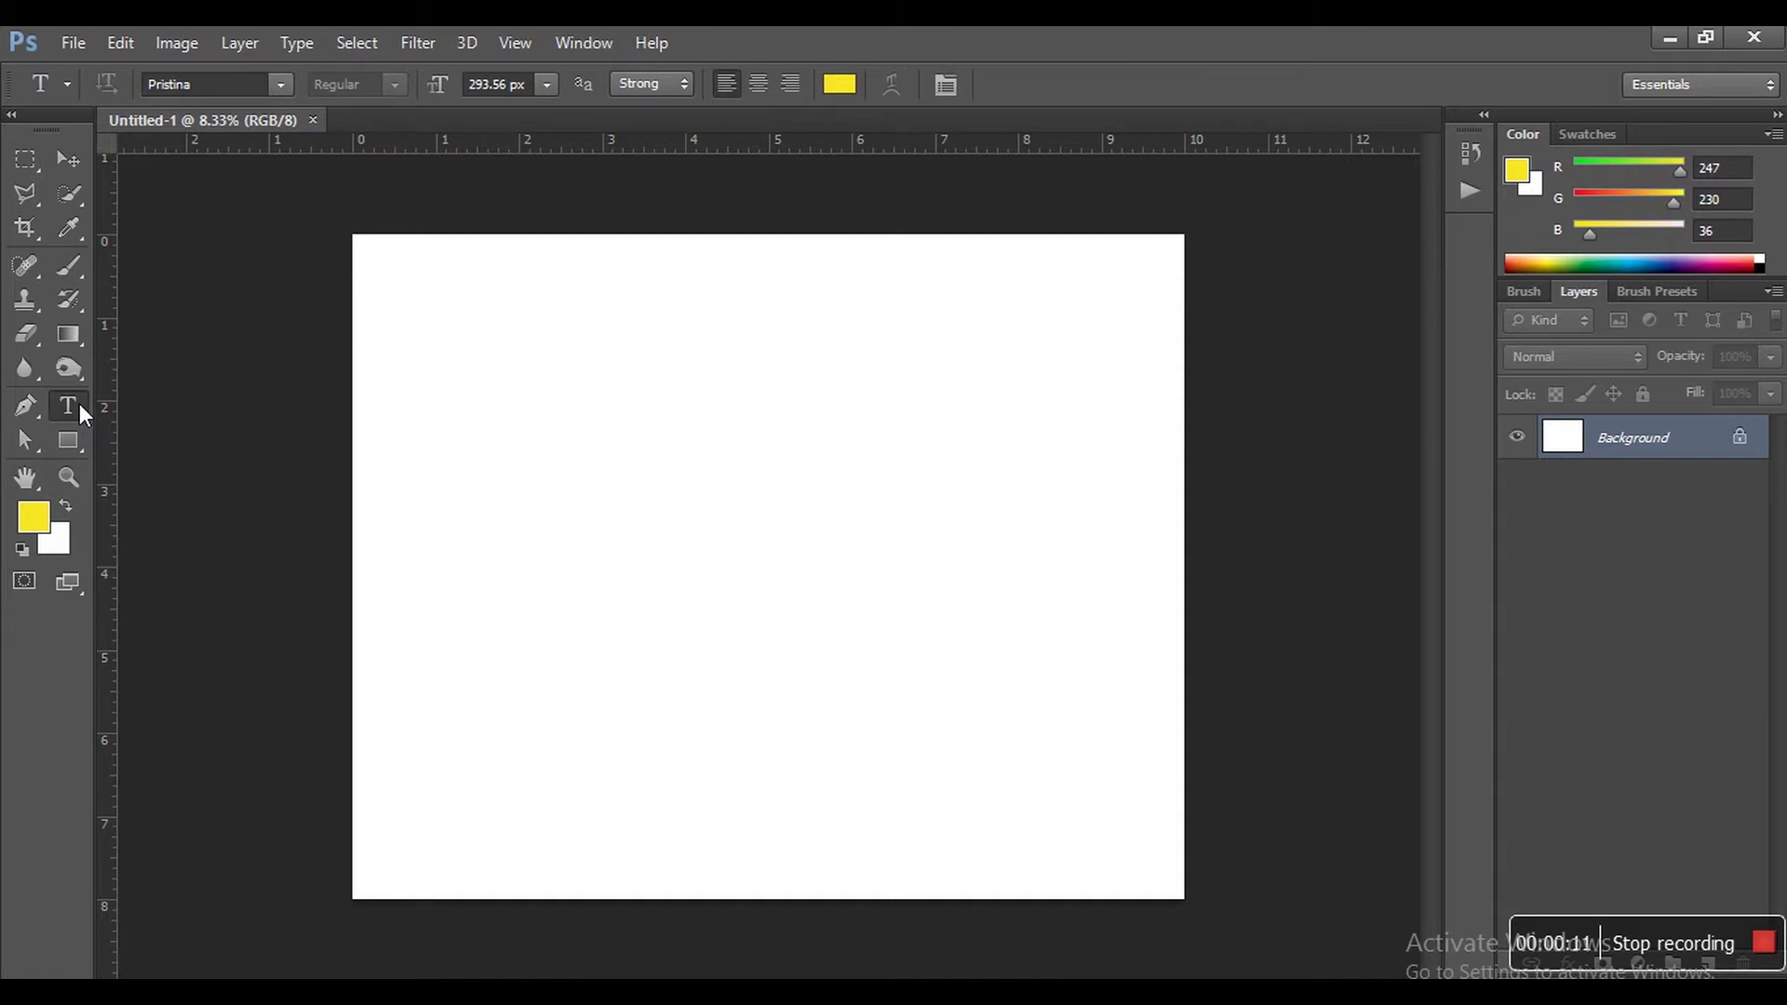
pyautogui.click(65, 403)
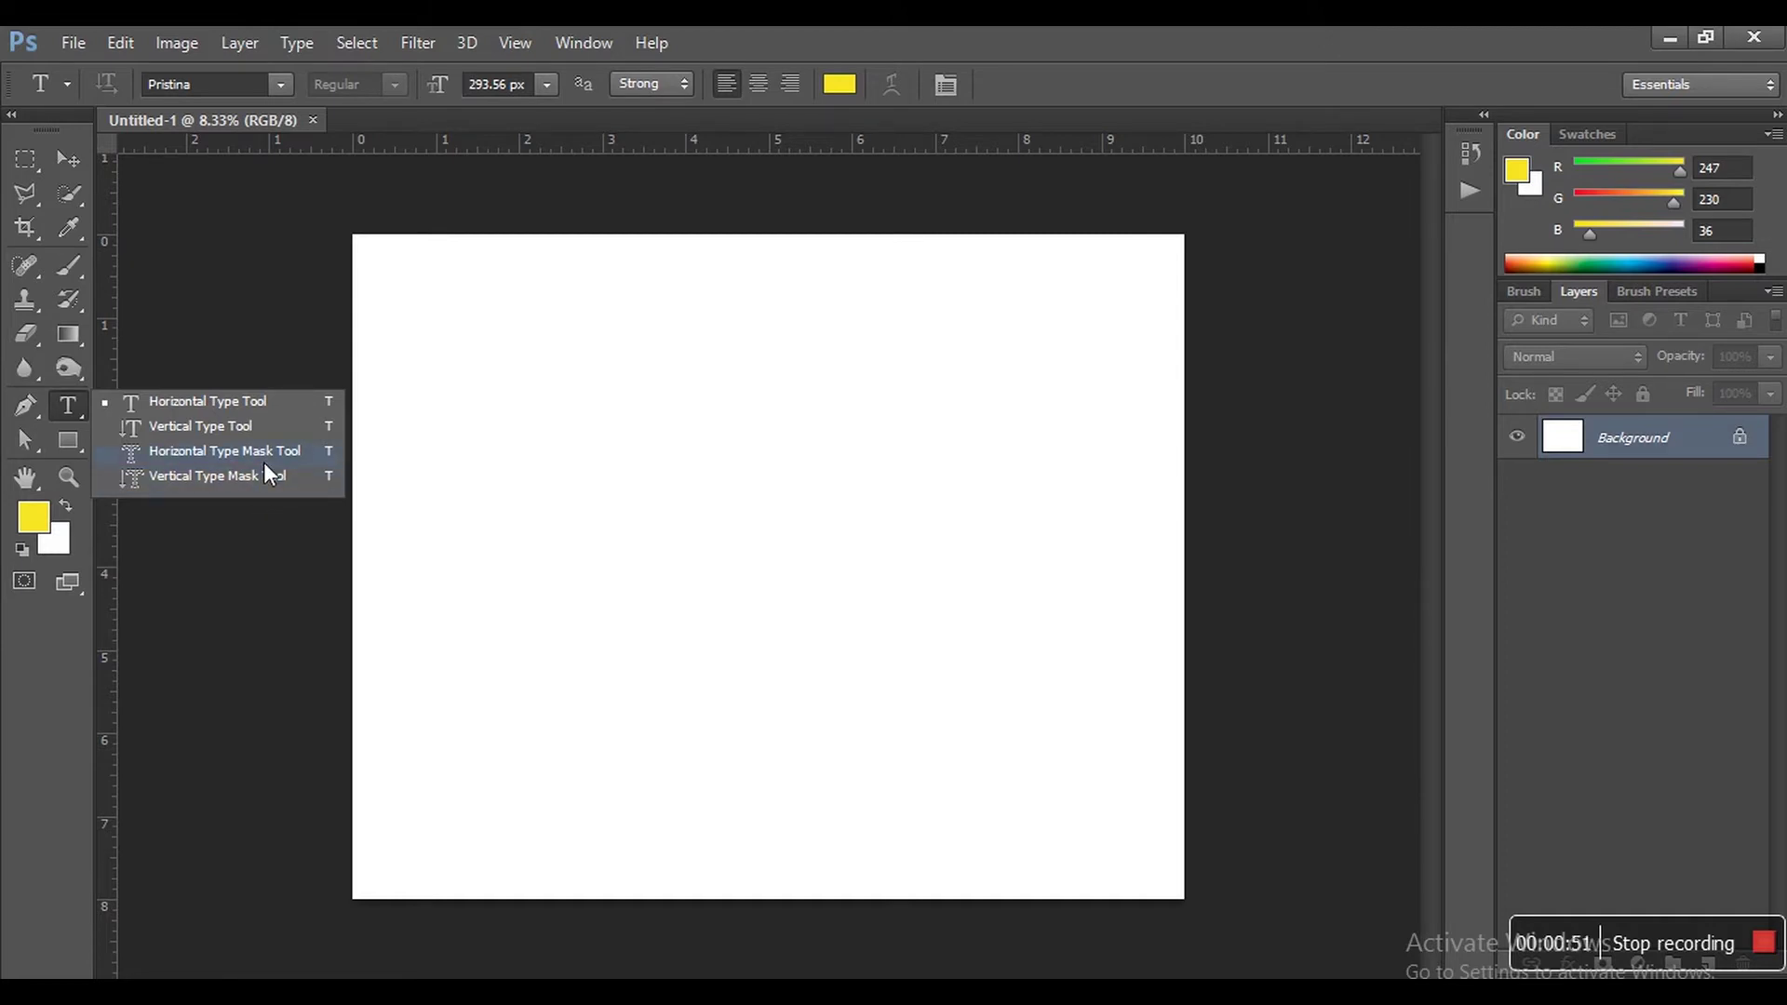
# Type 'Mask tool' as a new horizontal text layer on the left of the canvas.
pyautogui.click(169, 404)
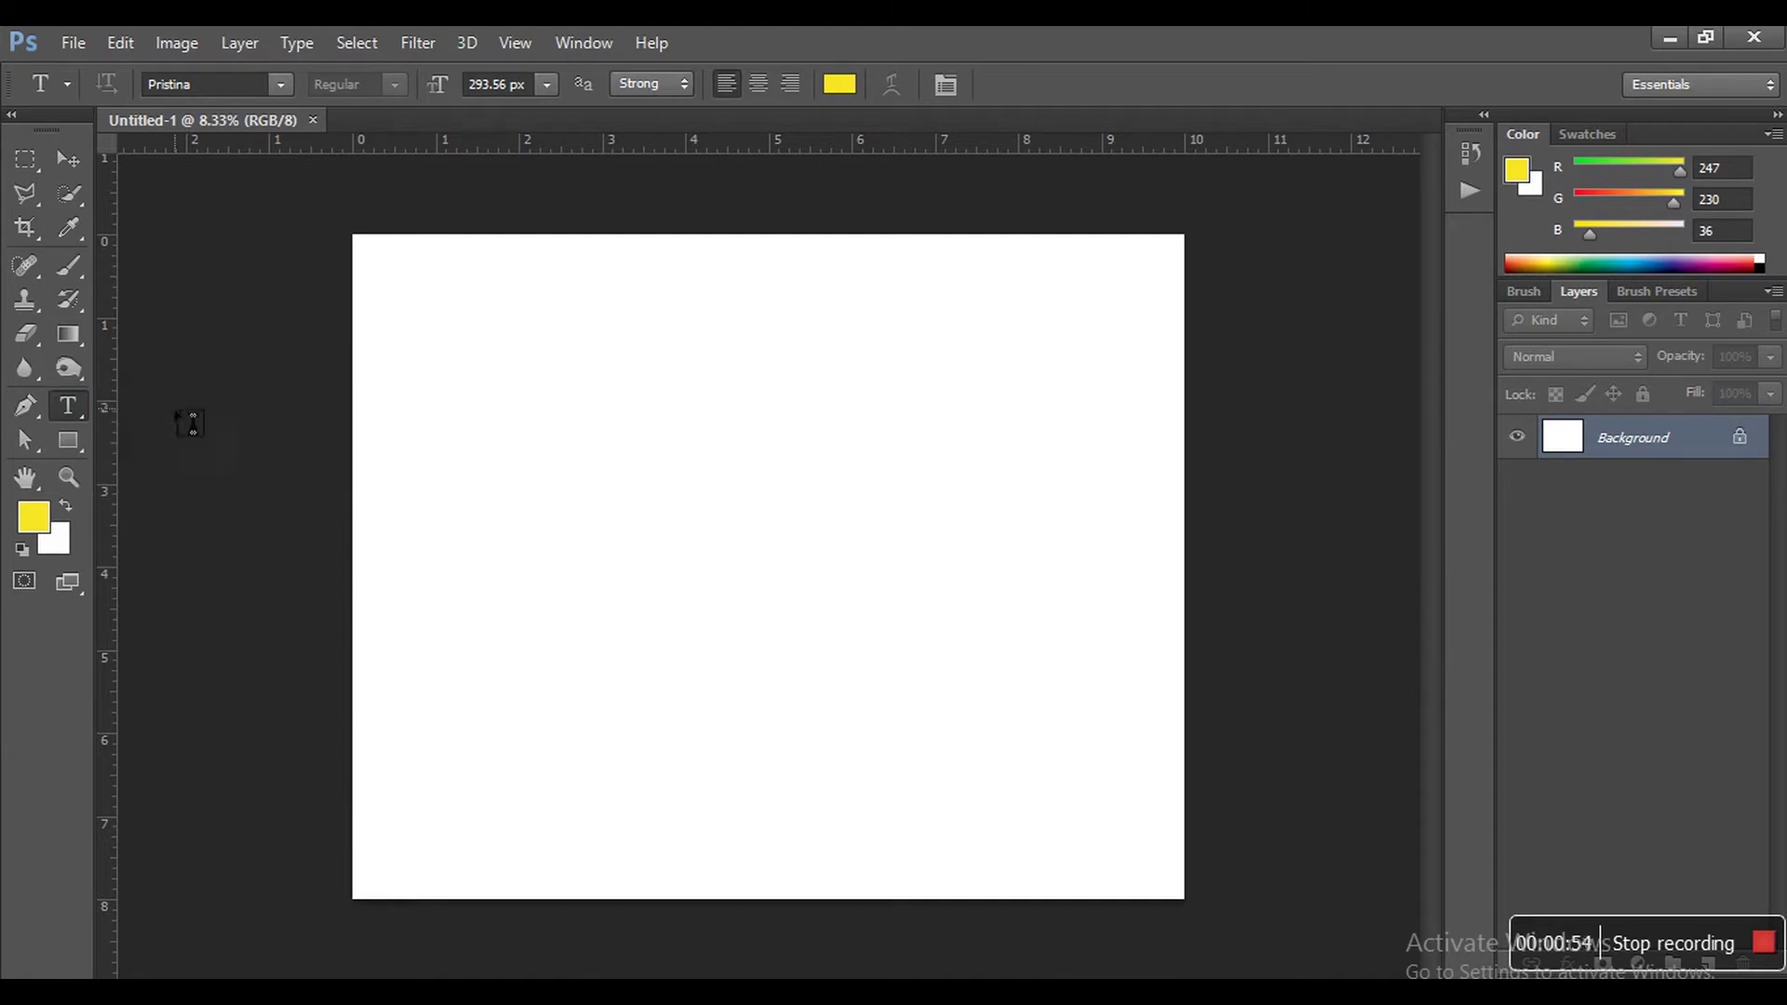
pyautogui.click(433, 502)
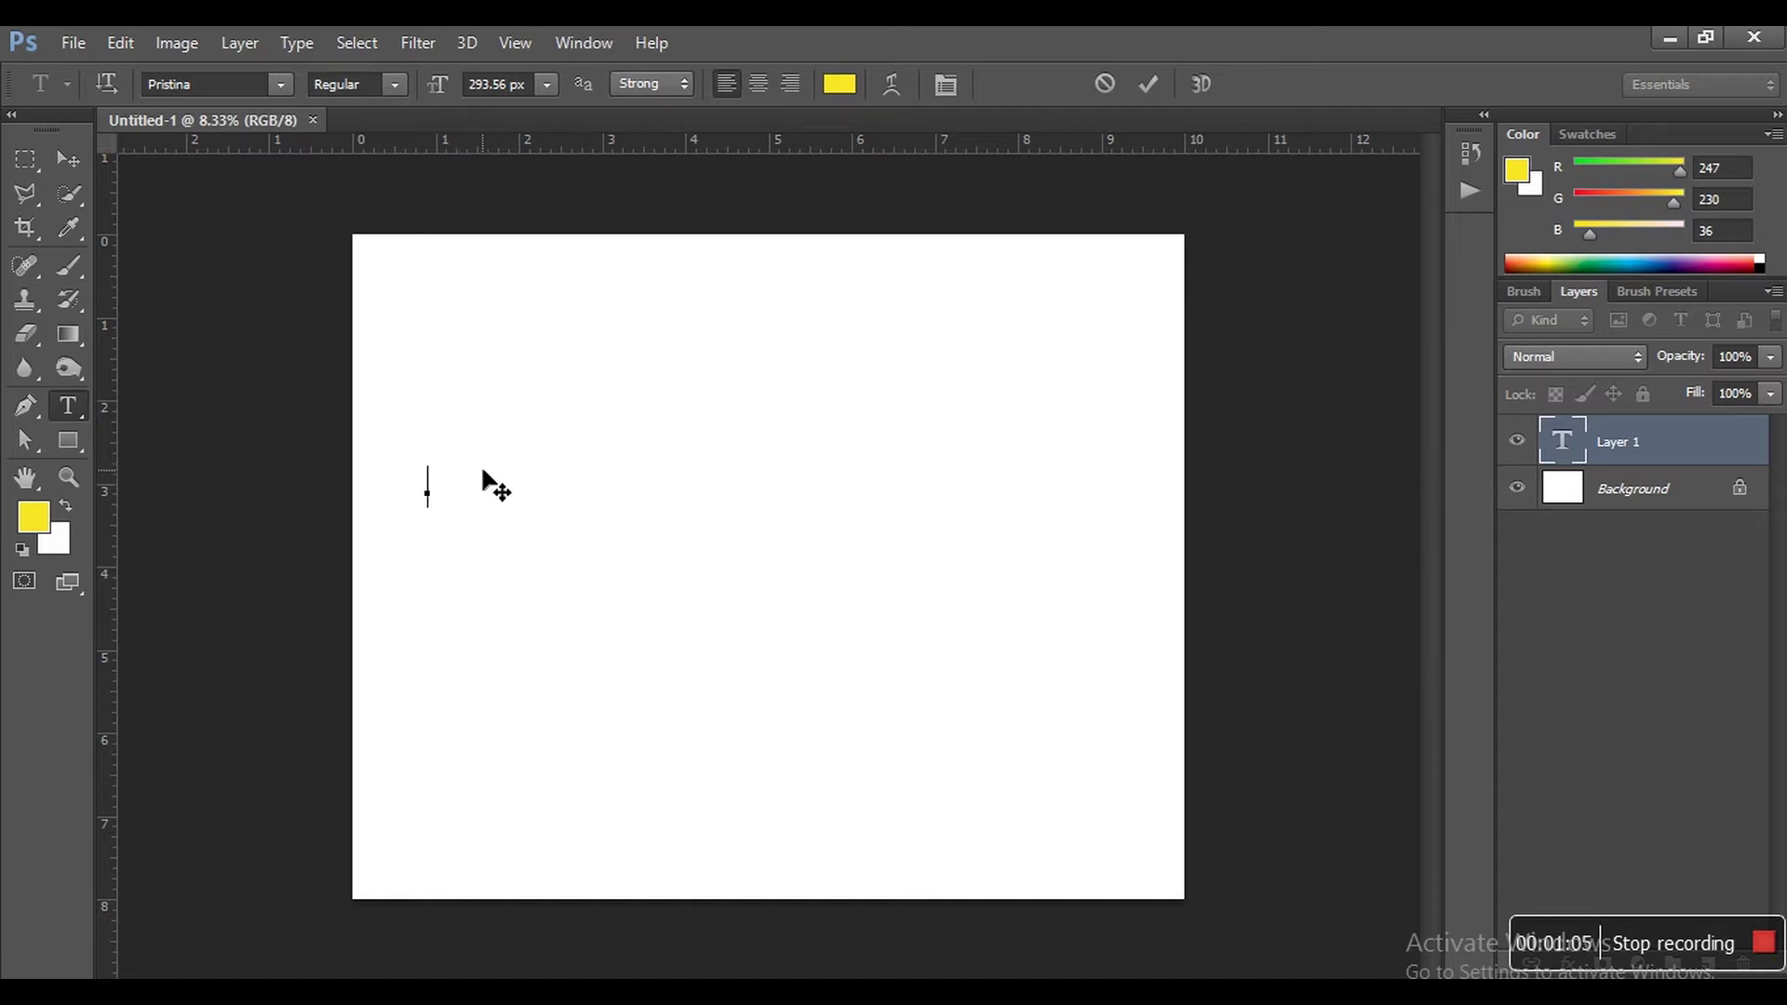
pyautogui.rightClick(67, 398)
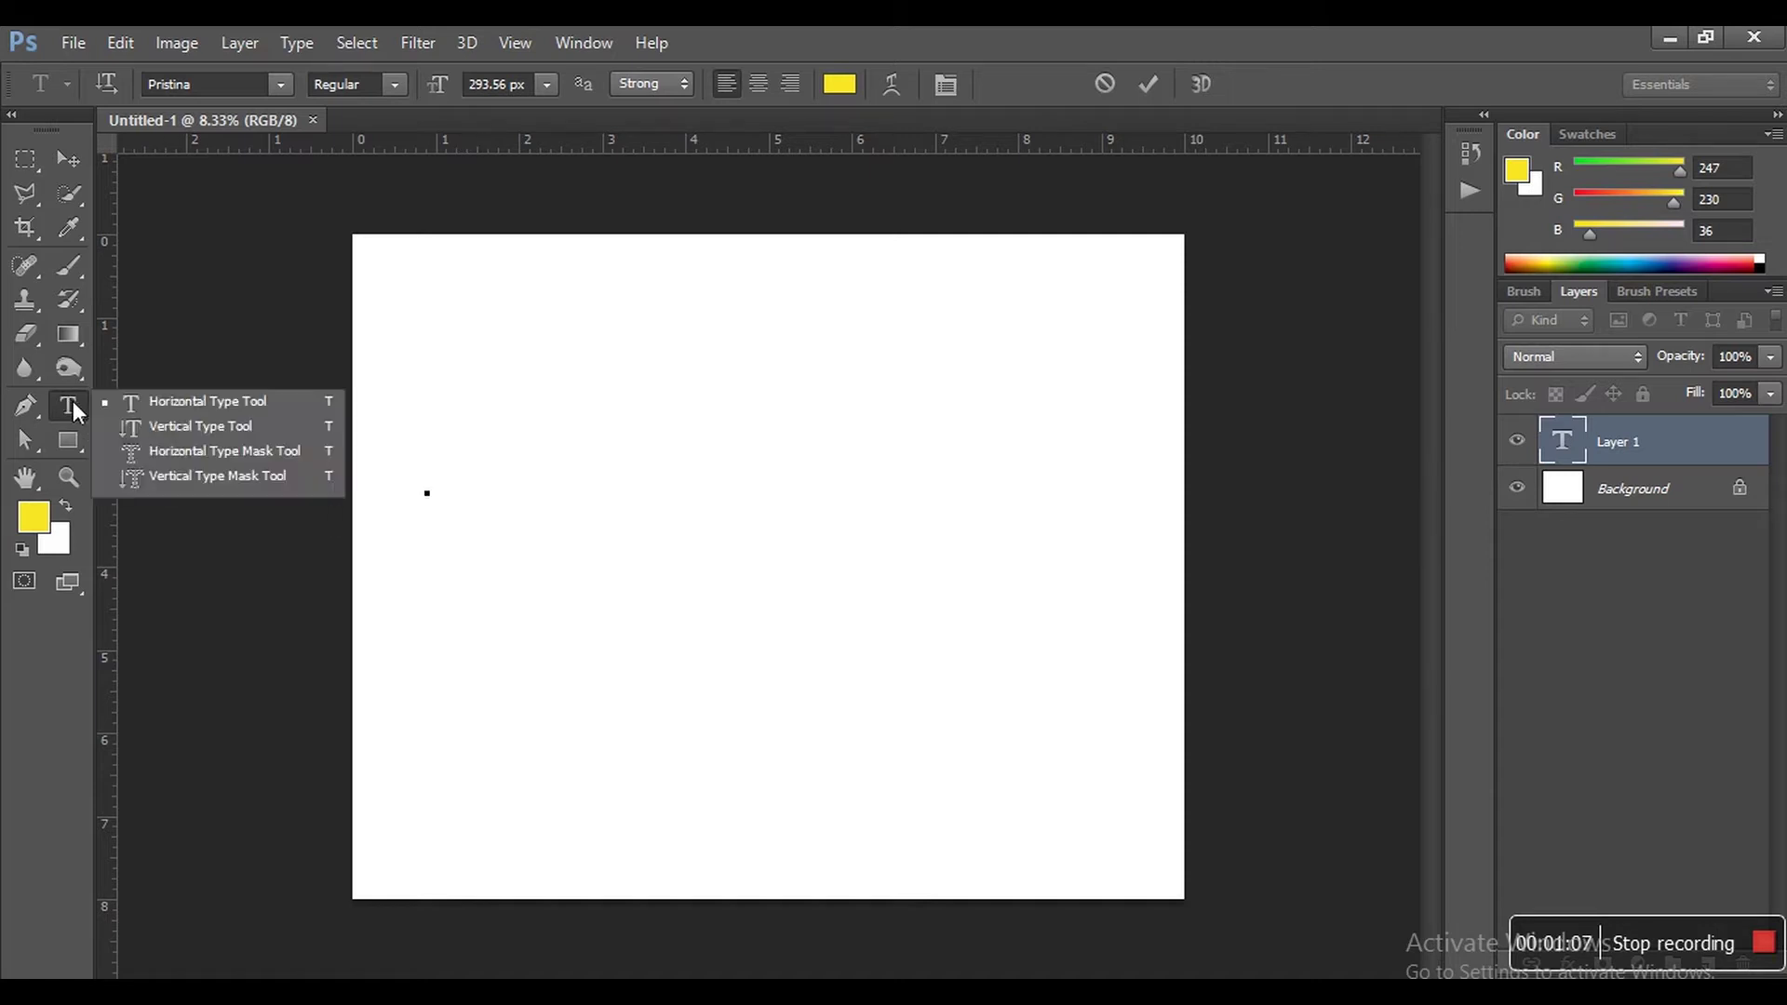
pyautogui.click(456, 479)
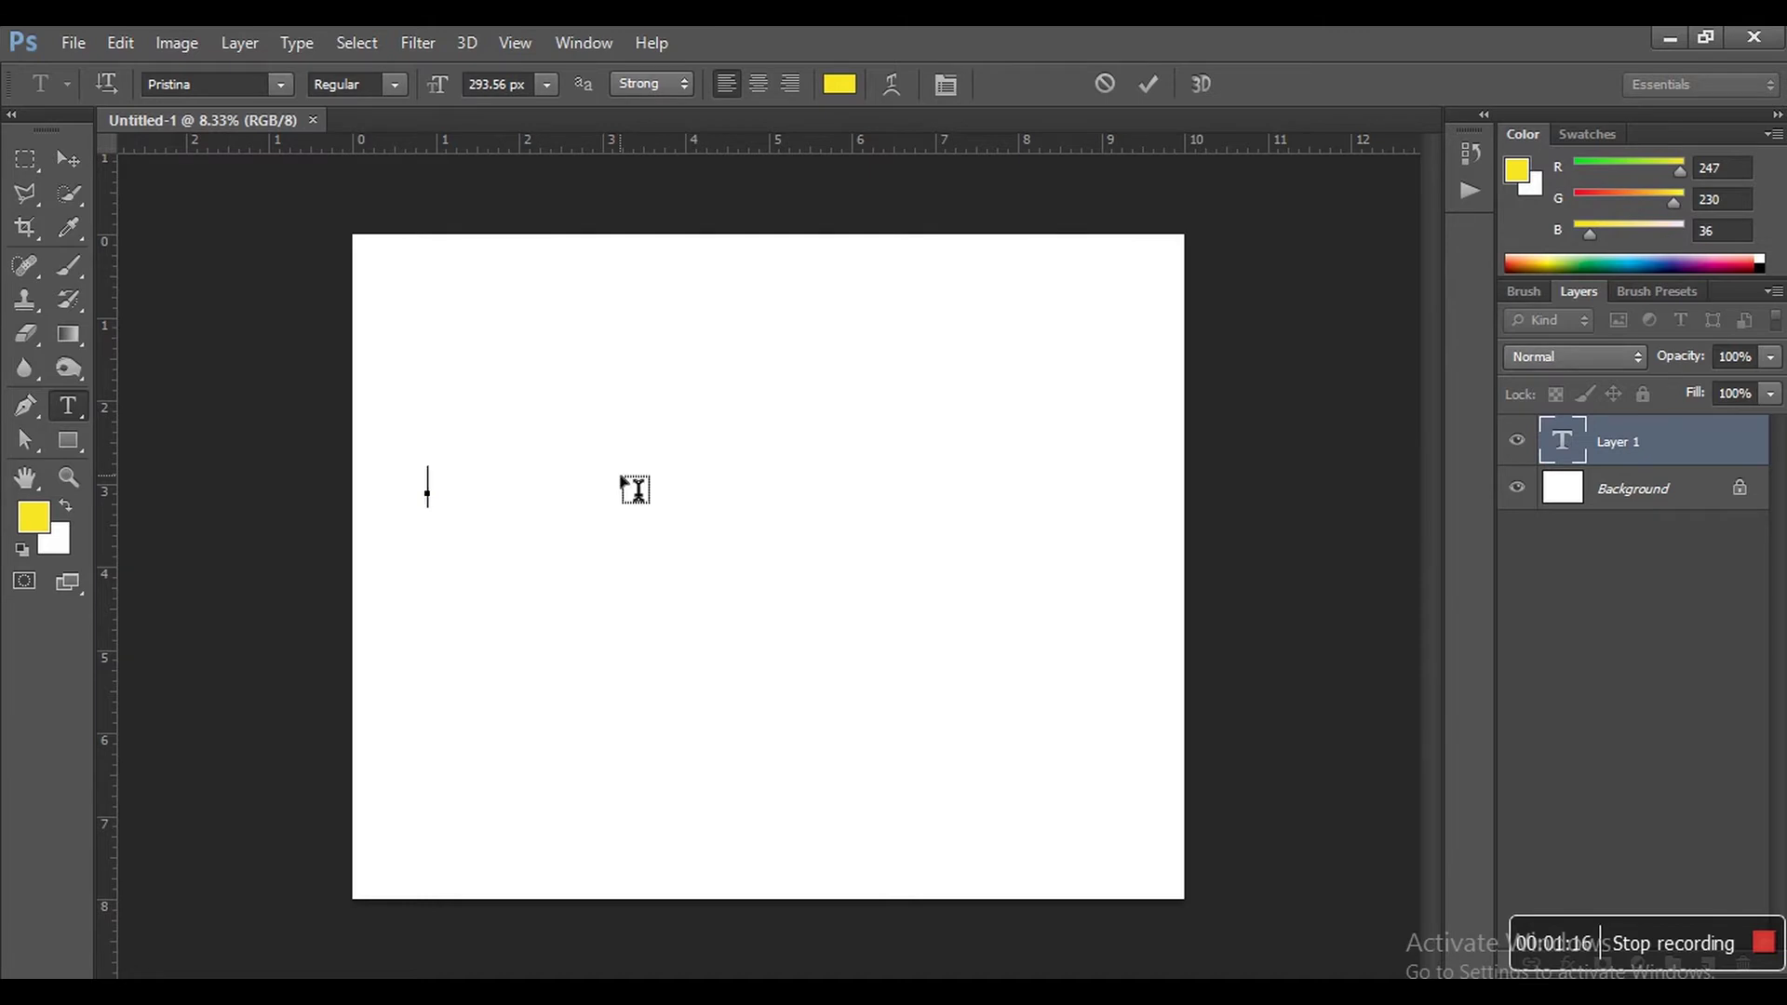
pyautogui.write('Mask')
pyautogui.write(' tool')
pyautogui.press('ctrl')
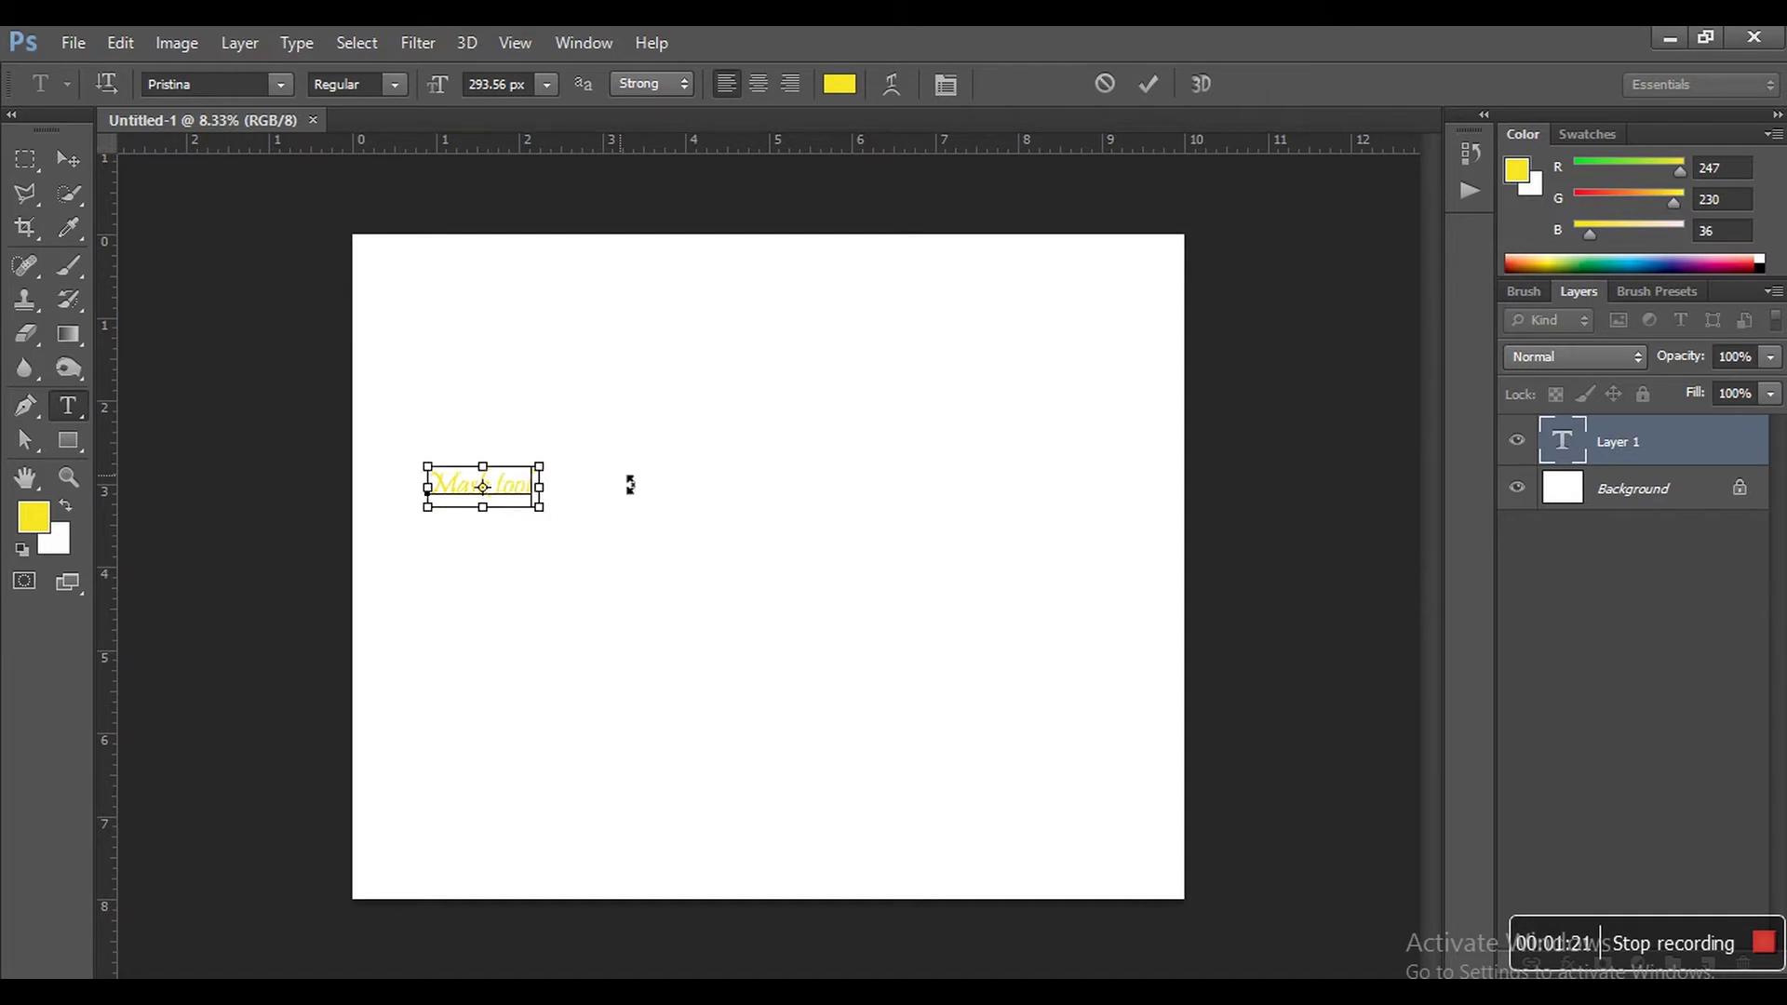
pyautogui.hotkey('ctrl', 'a')
# Set the selected text's colour to bright red ff0030.
pyautogui.click(839, 84)
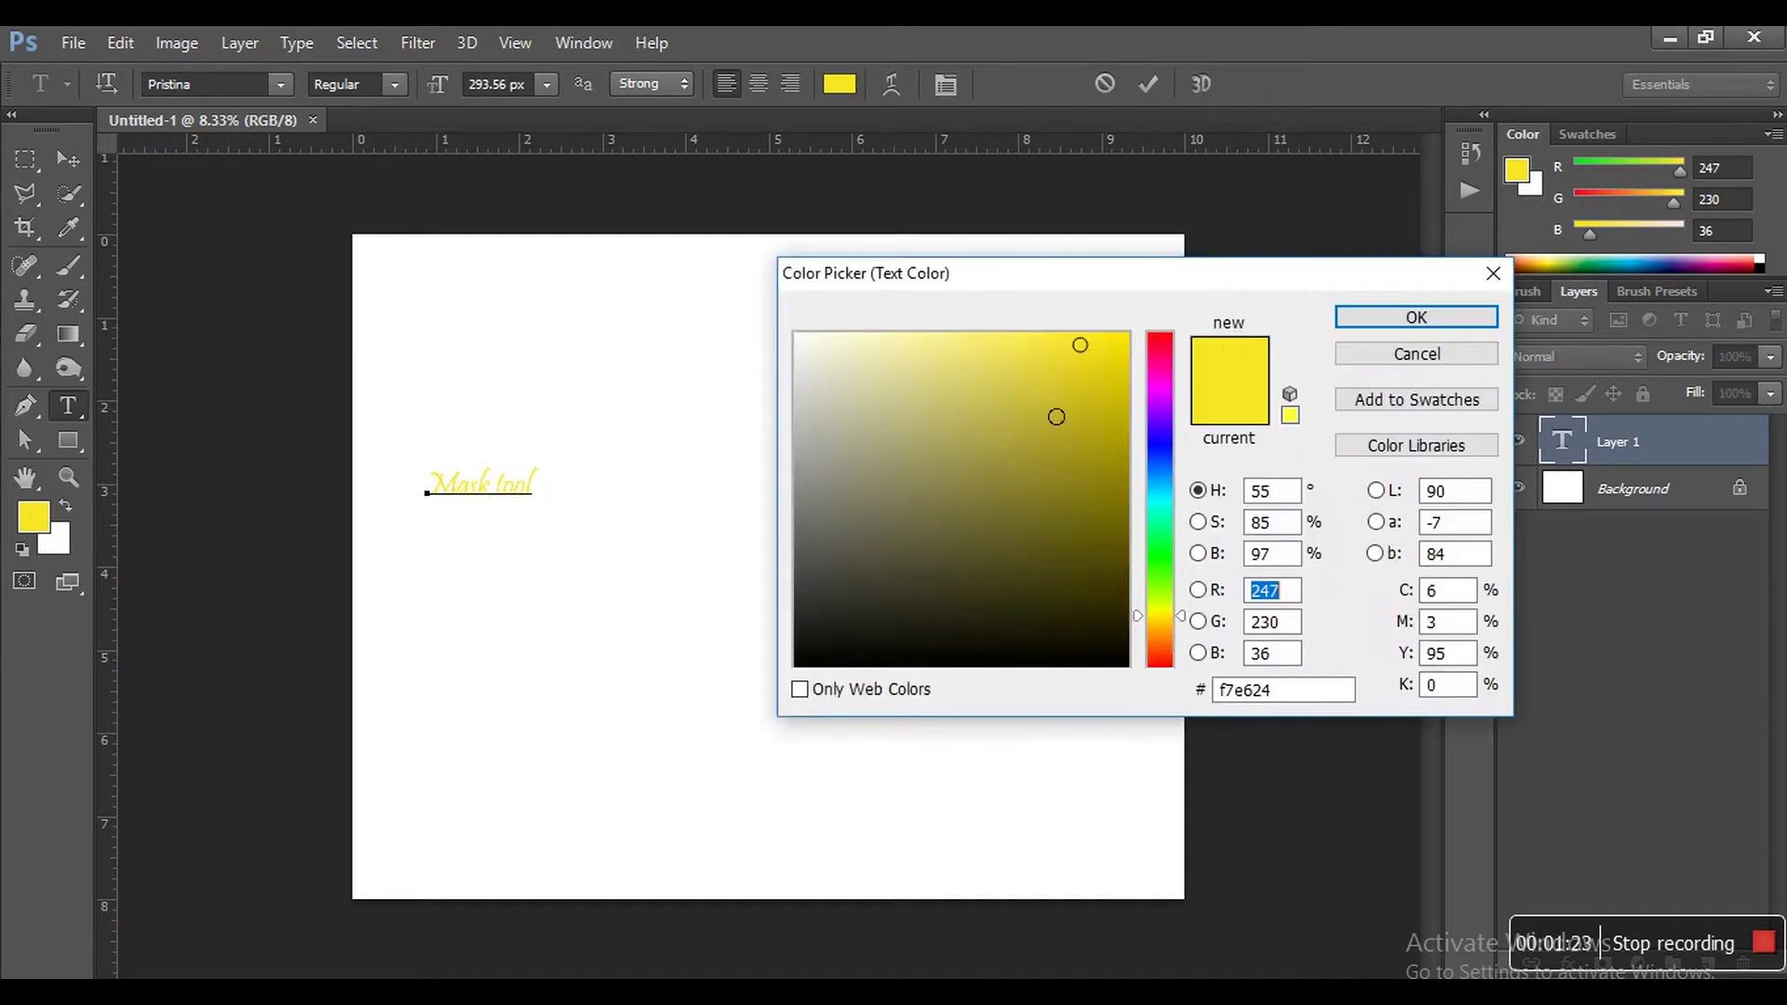
pyautogui.click(1159, 343)
pyautogui.moveTo(1125, 395); pyautogui.dragTo(1164, 295)
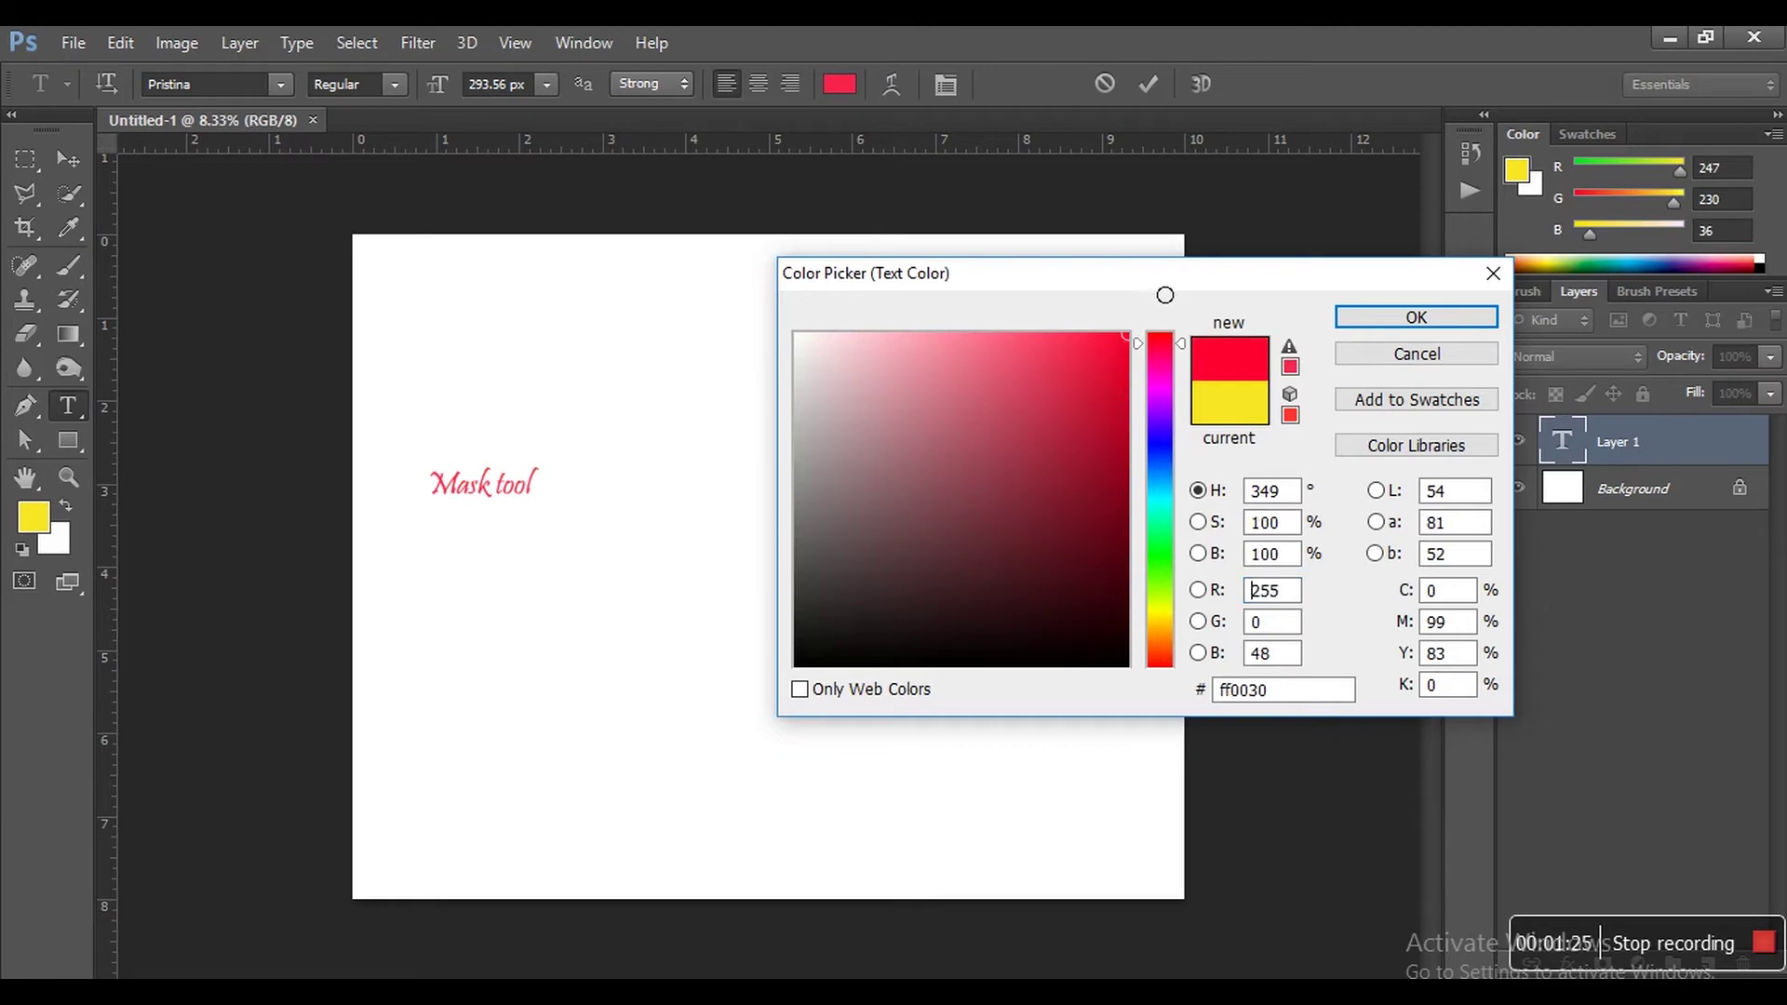
pyautogui.click(1449, 314)
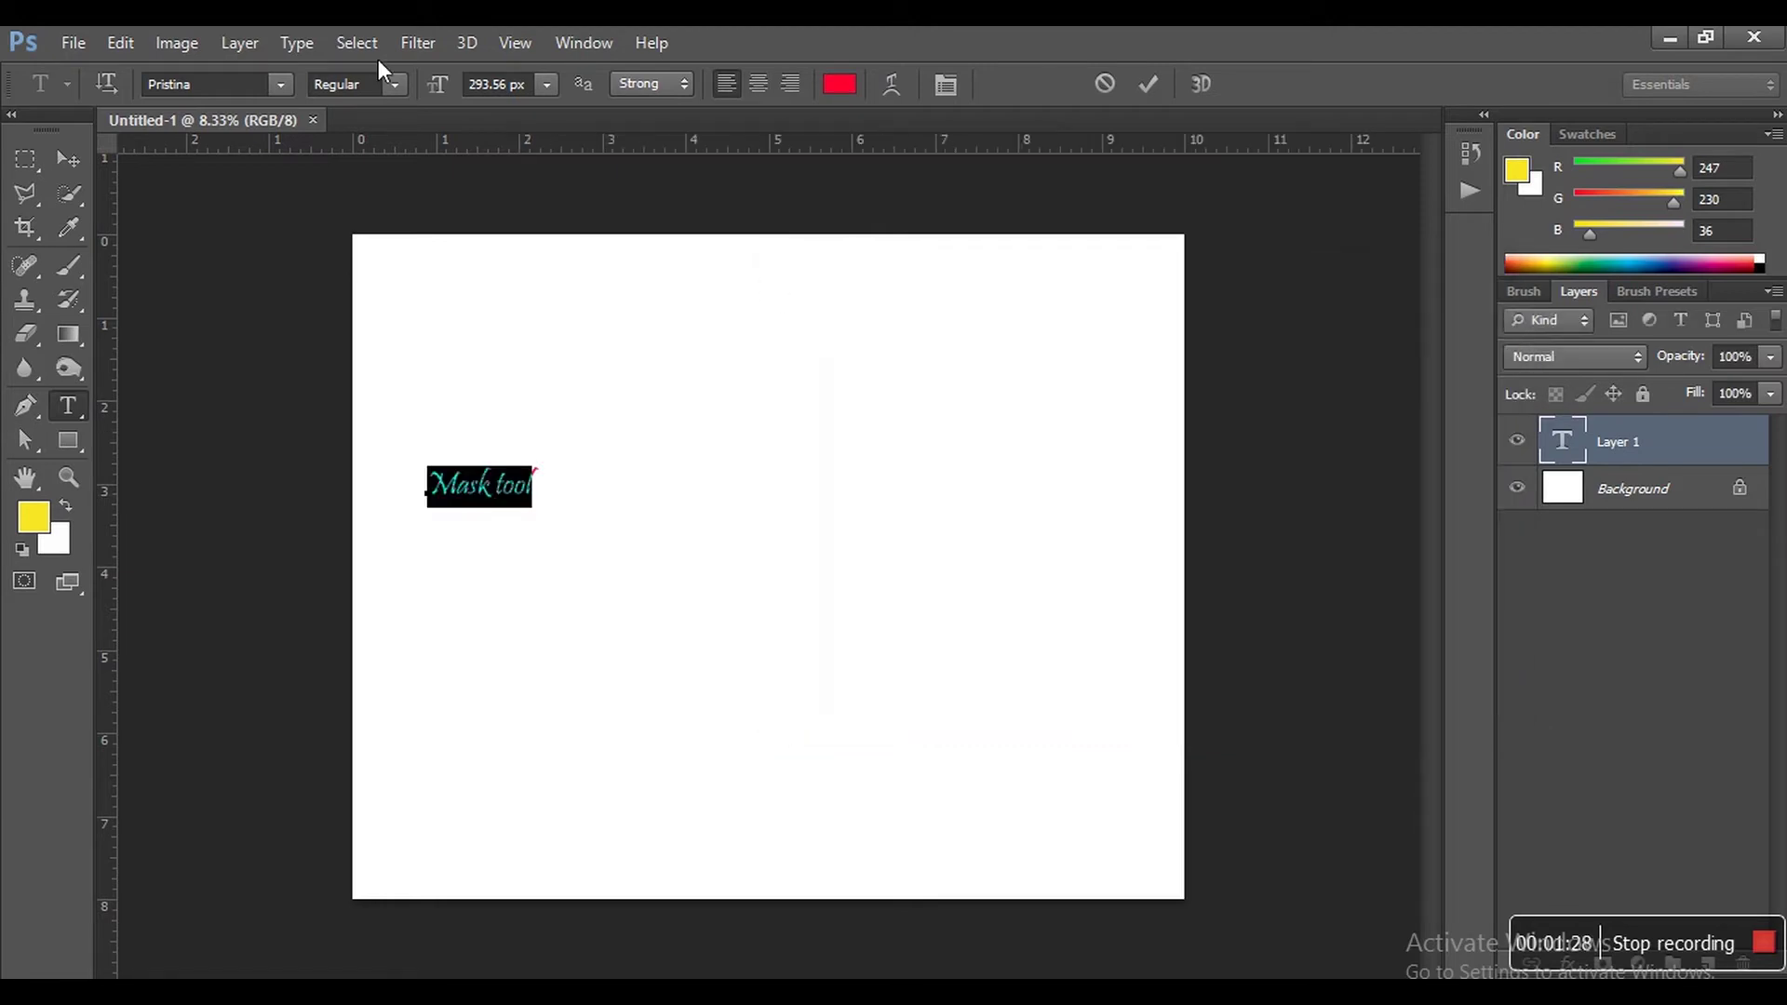
# Change the font to Rockwell Extra Bold, enlarge it to 633.56 px, and commit.
pyautogui.click(279, 83)
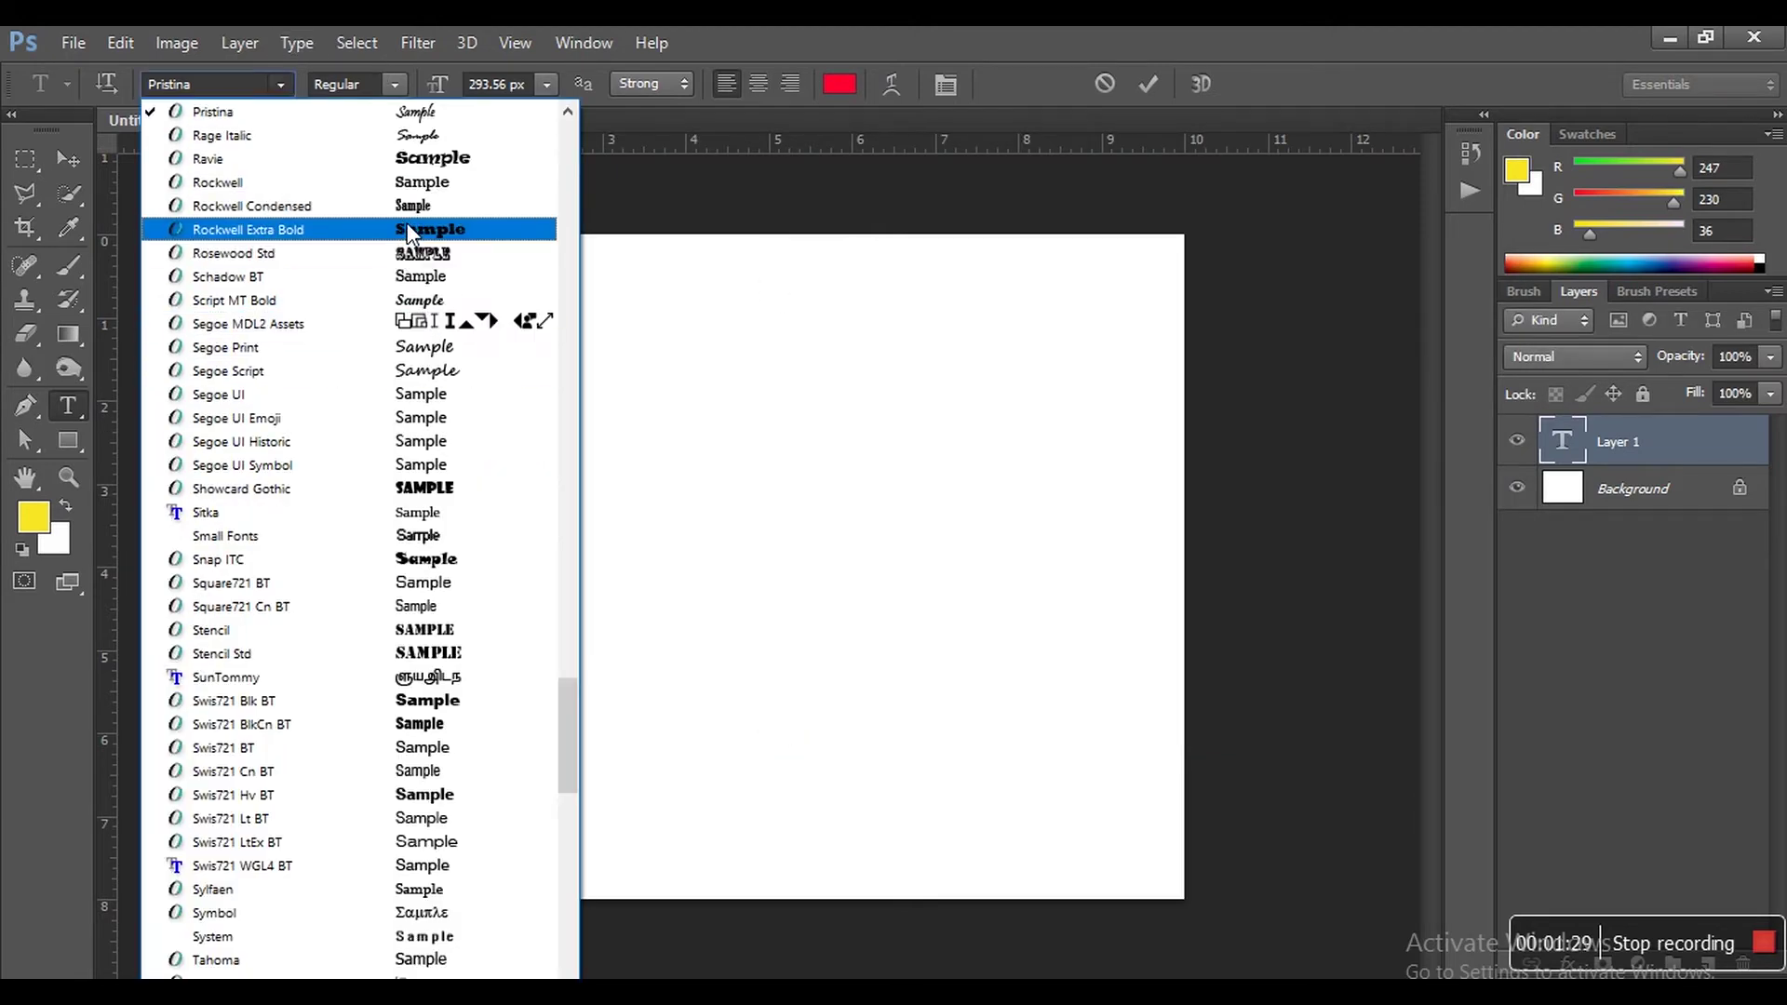
pyautogui.click(354, 227)
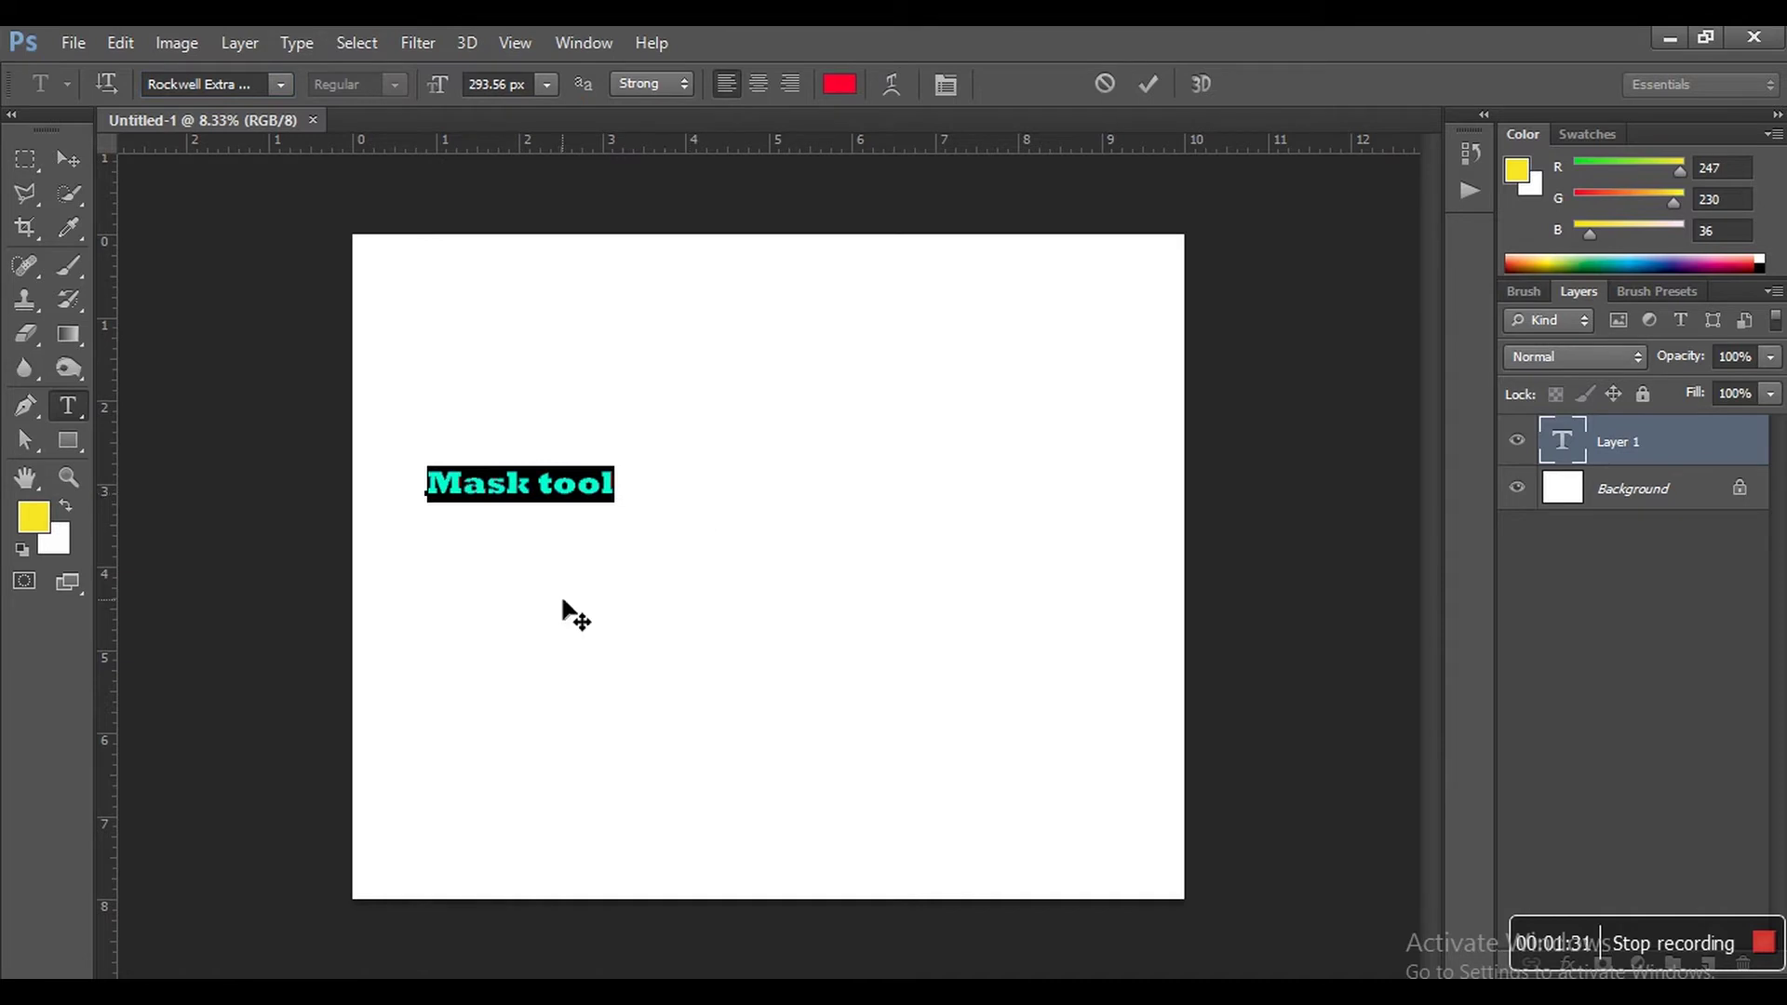
pyautogui.hotkey('ctrl', 'alt', 'shift', '.')
pyautogui.hotkey('ctrl', 'alt', 'shift', '.')
pyautogui.hotkey('ctrl', 'alt', 'shift', '.')
pyautogui.hotkey('ctrl', 'alt', 'shift', '.')
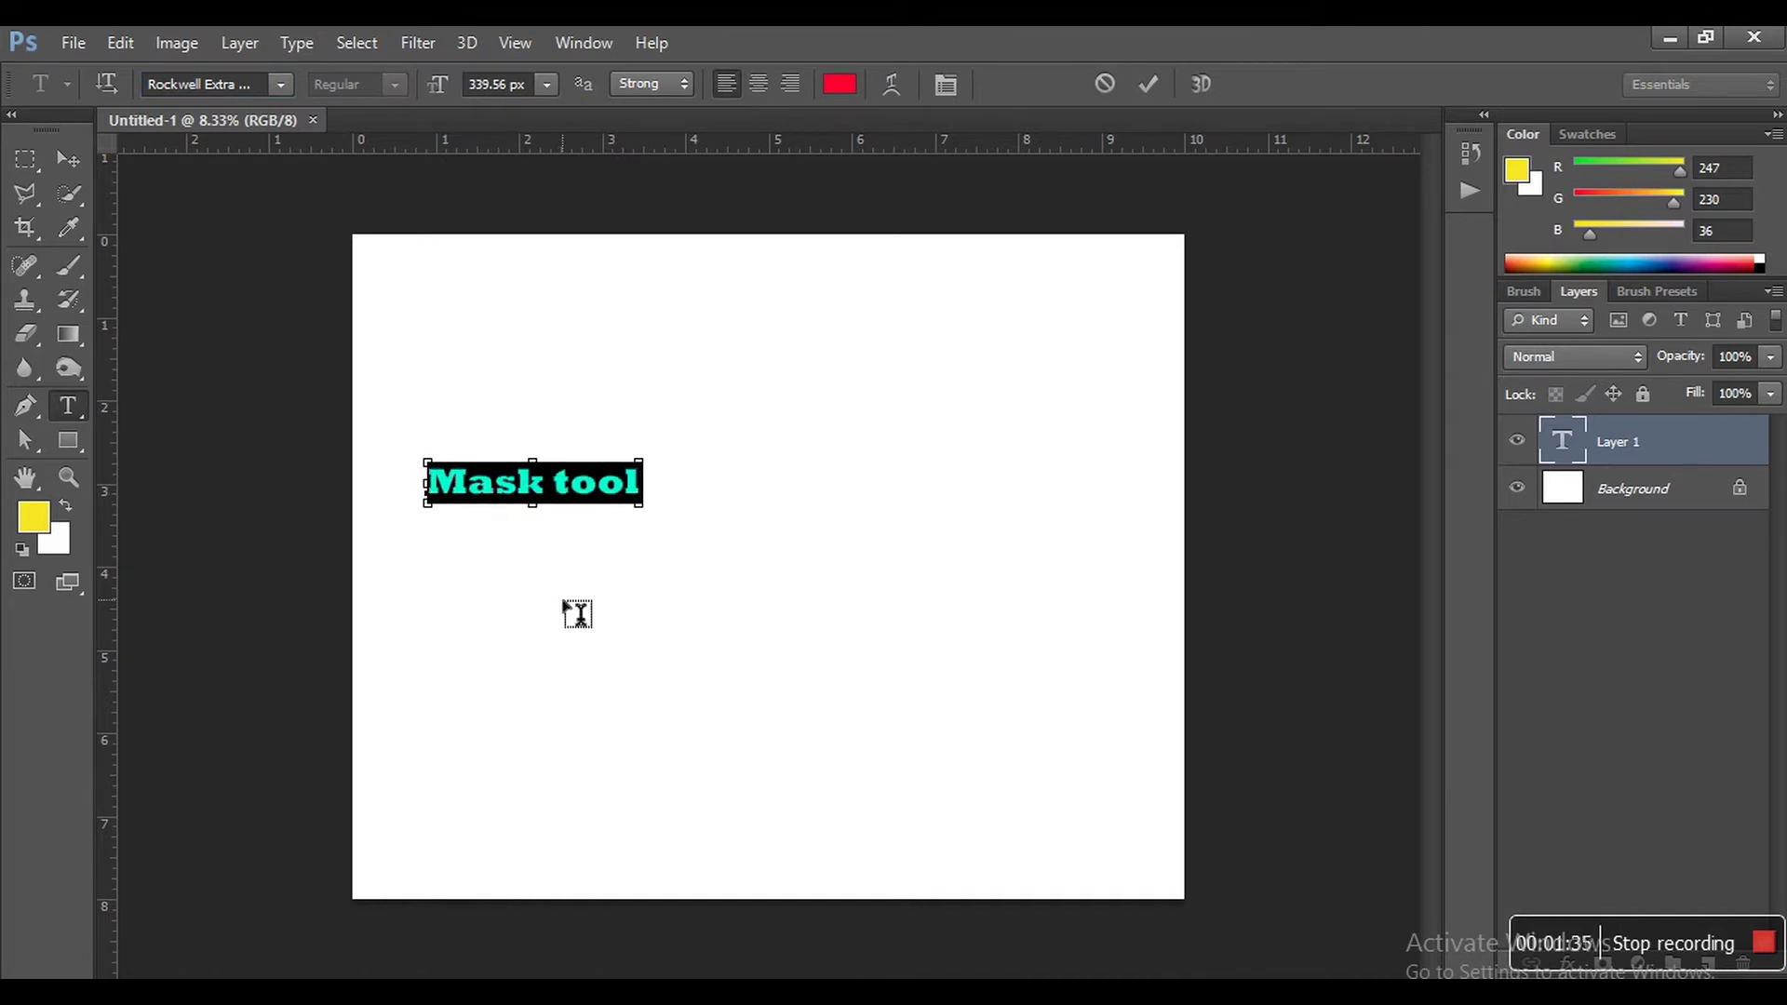
pyautogui.hotkey('ctrl', 'alt', 'shift', '.')
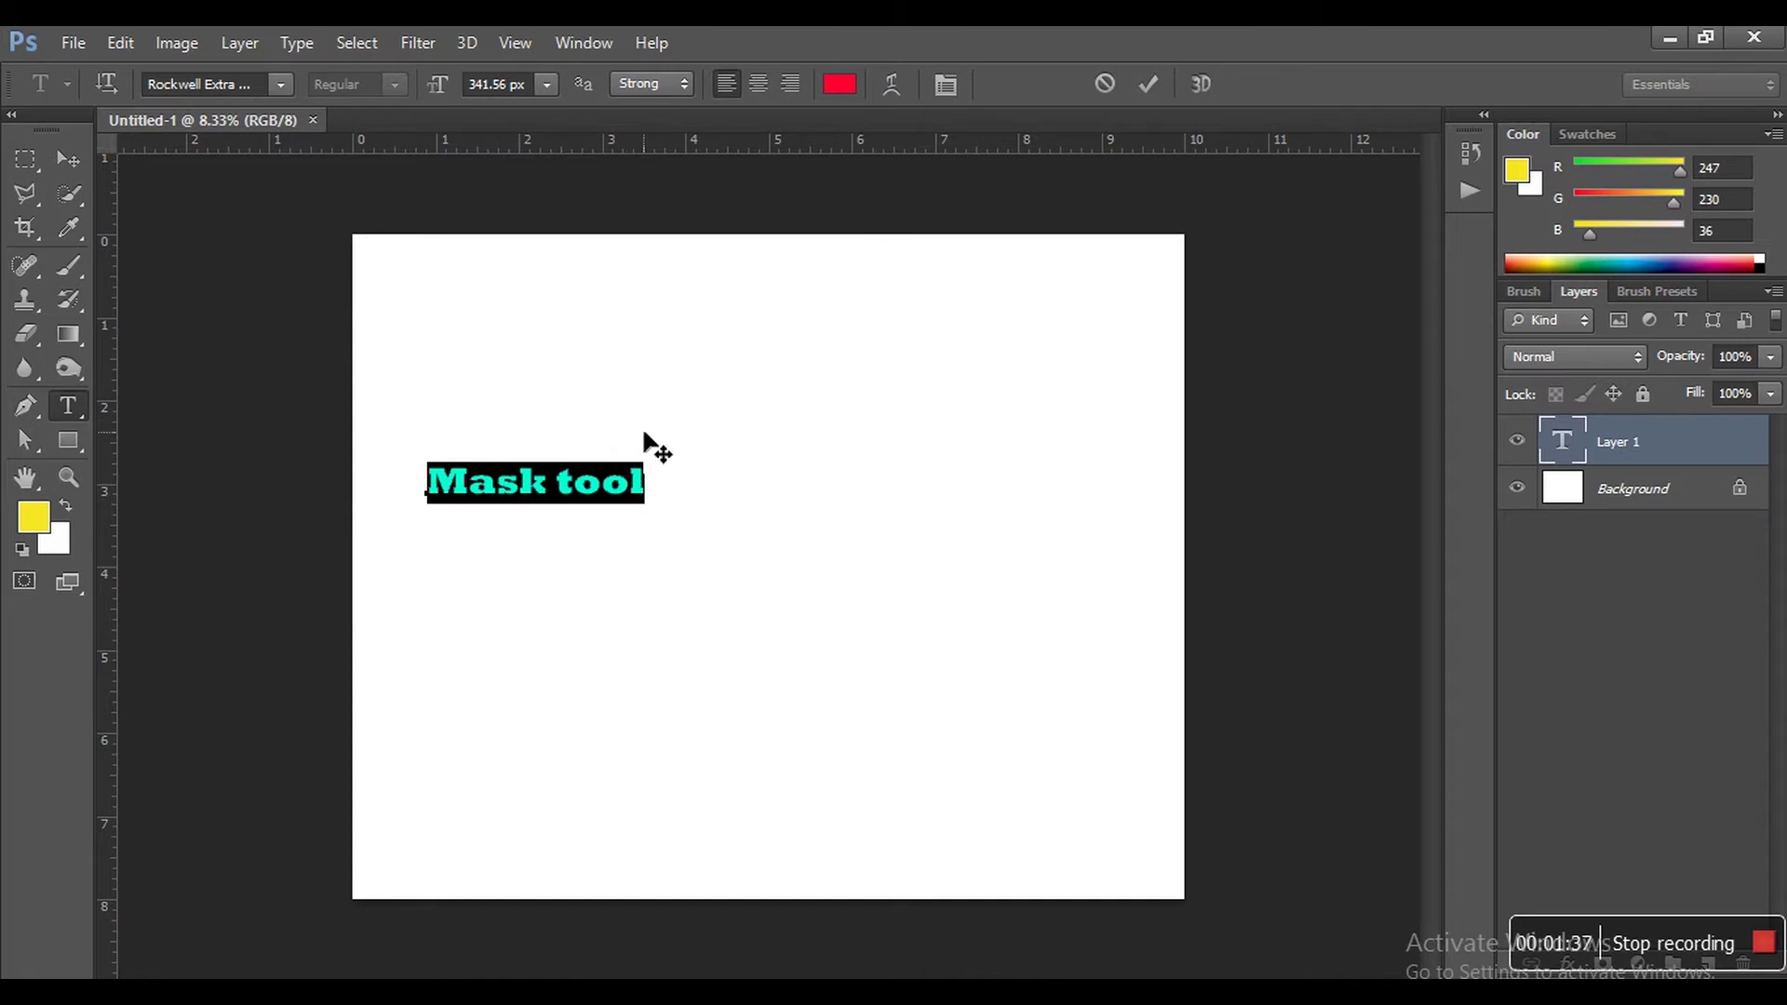
pyautogui.hotkey('ctrl', 'alt', 'shift', '.')
pyautogui.hotkey('ctrl', 'alt', 'shift', '.')
pyautogui.hotkey('ctrl', 'alt', 'shift', '.')
pyautogui.hotkey('ctrl', 'alt', 'shift', '.')
pyautogui.hotkey('ctrl', 'alt', 'shift', '.')
pyautogui.hotkey('ctrl', 'alt', 'shift', '.')
pyautogui.hotkey('ctrl', 'alt', 'shift', '.')
pyautogui.hotkey('ctrl', 'alt', 'shift', '.')
pyautogui.hotkey('ctrl', 'alt', 'shift', '.')
pyautogui.hotkey('ctrl', 'alt', 'shift', '.')
pyautogui.hotkey('ctrl', 'alt', 'shift', '.')
pyautogui.hotkey('ctrl', 'alt', 'shift', '.')
pyautogui.hotkey('ctrl', 'alt', 'shift', '.')
pyautogui.hotkey('ctrl', 'alt', 'shift', '.')
pyautogui.hotkey('ctrl', 'alt', 'shift', '.')
pyautogui.hotkey('ctrl', 'alt', 'shift', '.')
pyautogui.hotkey('ctrl', 'alt', 'shift', '.')
pyautogui.hotkey('ctrl', 'alt', 'shift', '.')
pyautogui.hotkey('ctrl', 'alt', 'shift', '.')
pyautogui.hotkey('ctrl', 'alt', 'shift', '.')
pyautogui.hotkey('ctrl', 'alt', 'shift', '.')
pyautogui.hotkey('ctrl', 'alt', 'shift', '.')
pyautogui.hotkey('ctrl', 'alt', 'shift', '.')
pyautogui.hotkey('ctrl', 'alt', 'shift', '.')
pyautogui.hotkey('ctrl', 'alt', 'shift', '.')
pyautogui.hotkey('ctrl', 'alt', 'shift', '.')
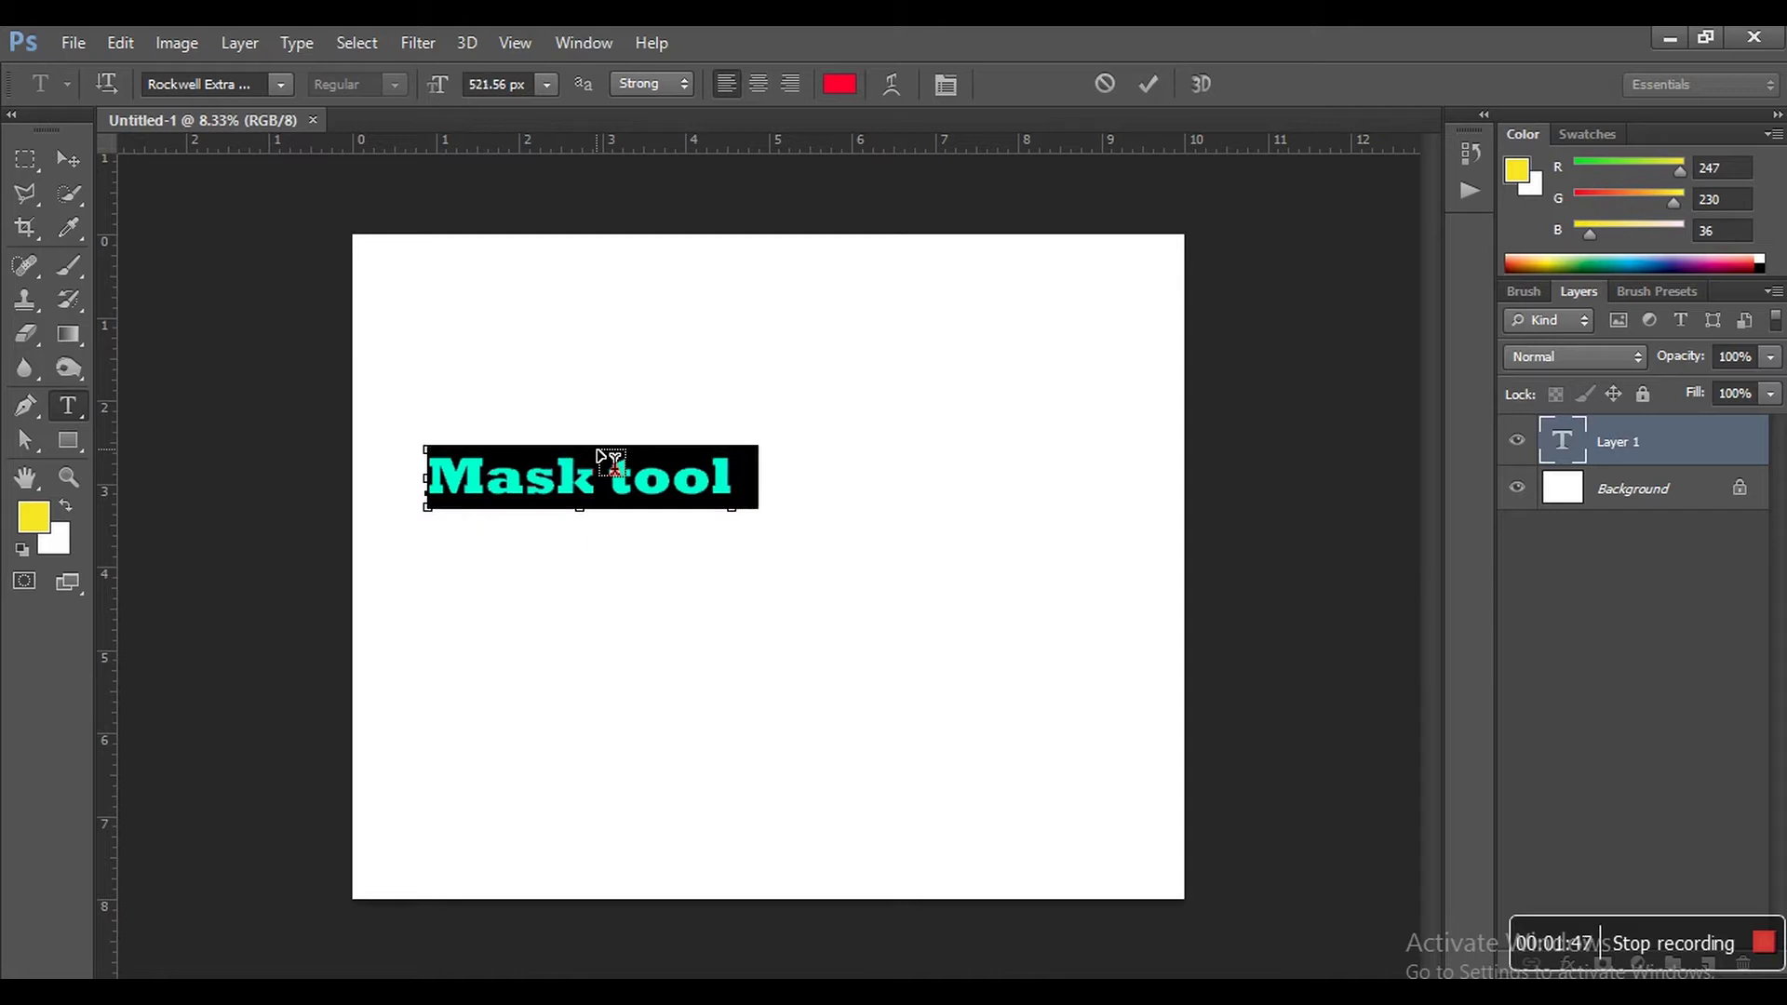
pyautogui.hotkey('ctrl', 'alt', 'shift', '.')
pyautogui.hotkey('ctrl', 'alt', 'shift', '.')
pyautogui.hotkey('ctrl', 'shift', '.')
pyautogui.hotkey('ctrl', 'shift', '.')
pyautogui.hotkey('ctrl', 'shift', '.')
pyautogui.hotkey('ctrl', 'shift', '.')
pyautogui.hotkey('ctrl', 'shift', '.')
pyautogui.hotkey('ctrl', 'shift', '.')
pyautogui.hotkey('ctrl', 'shift', '.')
pyautogui.hotkey('ctrl', 'shift', '.')
pyautogui.hotkey('ctrl', 'shift', '.')
pyautogui.hotkey('ctrl', 'shift', '.')
pyautogui.hotkey('ctrl', 'shift', '.')
pyautogui.hotkey('ctrl', 'shift', '.')
pyautogui.hotkey('ctrl', 'shift', '.')
pyautogui.hotkey('ctrl', 'shift', '.')
pyautogui.hotkey('ctrl', 'shift', '.')
pyautogui.hotkey('ctrl', 'shift', '.')
pyautogui.hotkey('ctrl', 'shift', '.')
pyautogui.hotkey('ctrl', 'shift', '.')
pyautogui.hotkey('ctrl', 'shift', '.')
pyautogui.hotkey('ctrl', 'shift', '.')
pyautogui.hotkey('ctrl', 'shift', '.')
pyautogui.hotkey('ctrl', 'shift', '.')
pyautogui.hotkey('ctrl', 'shift', '.')
pyautogui.hotkey('ctrl', 'shift', '.')
pyautogui.hotkey('ctrl', 'shift', '.')
pyautogui.click(502, 496)
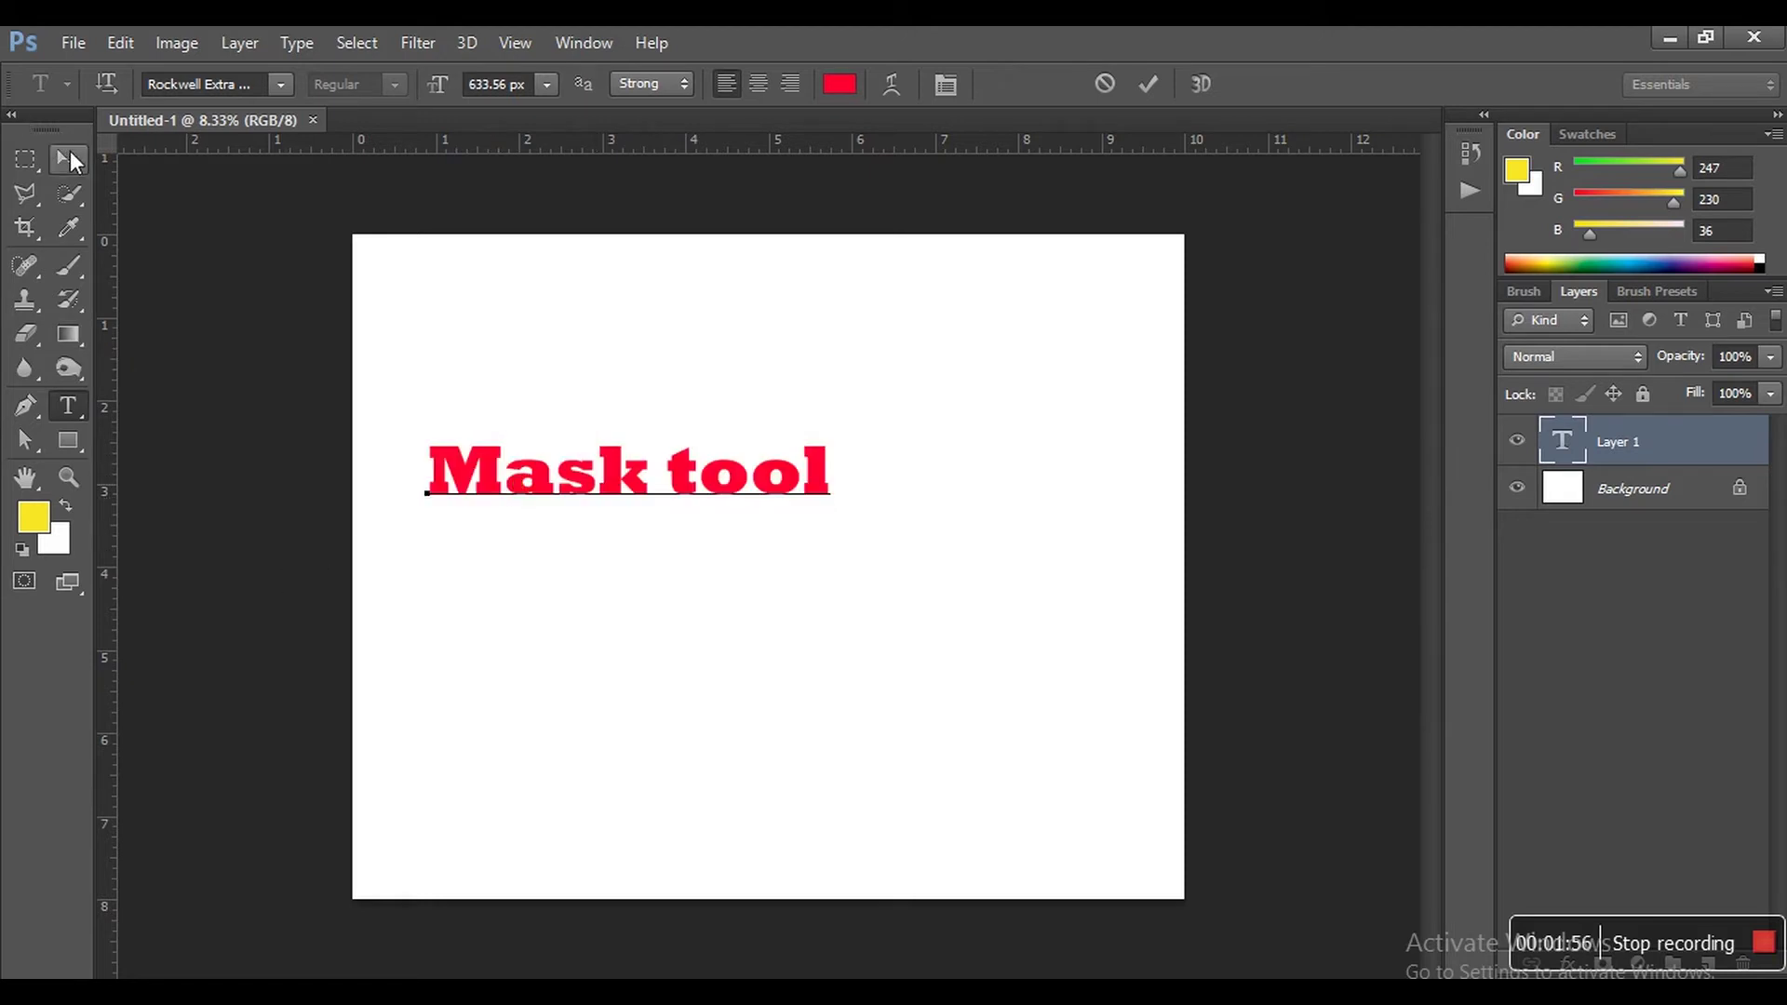
# Inspect the text zoomed in, delete the Mask tool text layer, and open the portrait photo.
pyautogui.click(70, 154)
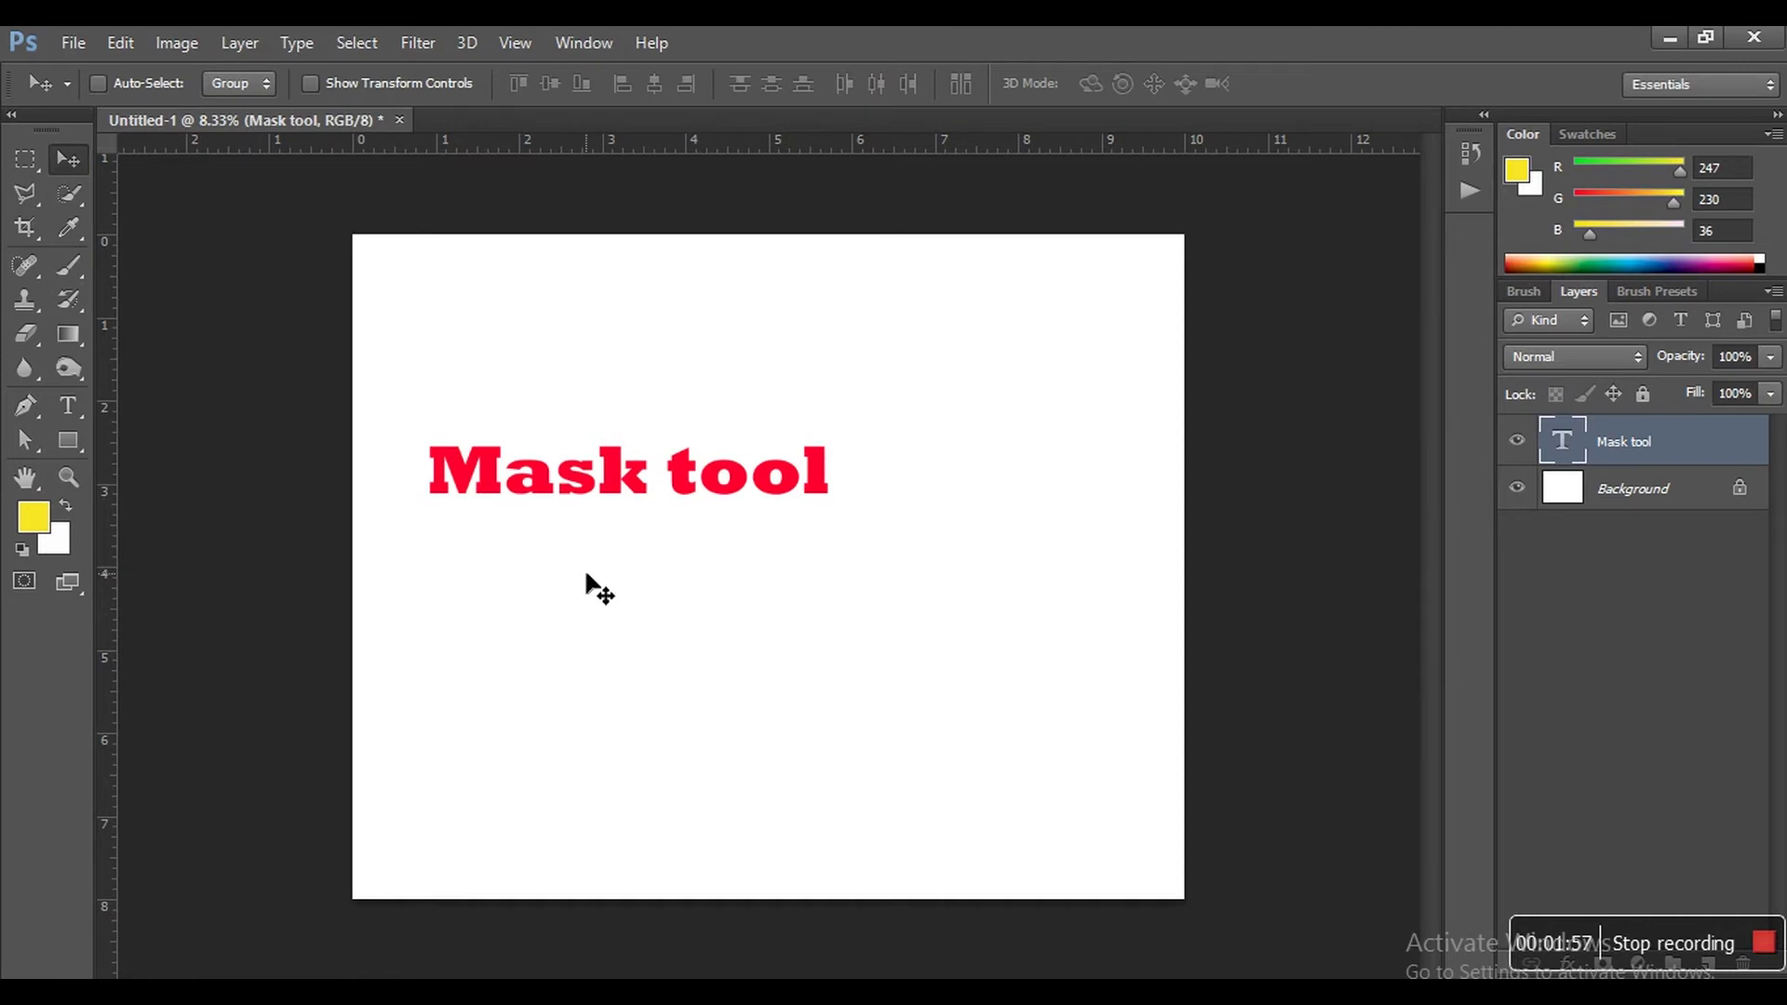
pyautogui.hotkey('ctrl', '+')
pyautogui.moveTo(781, 432); pyautogui.dragTo(772, 502)
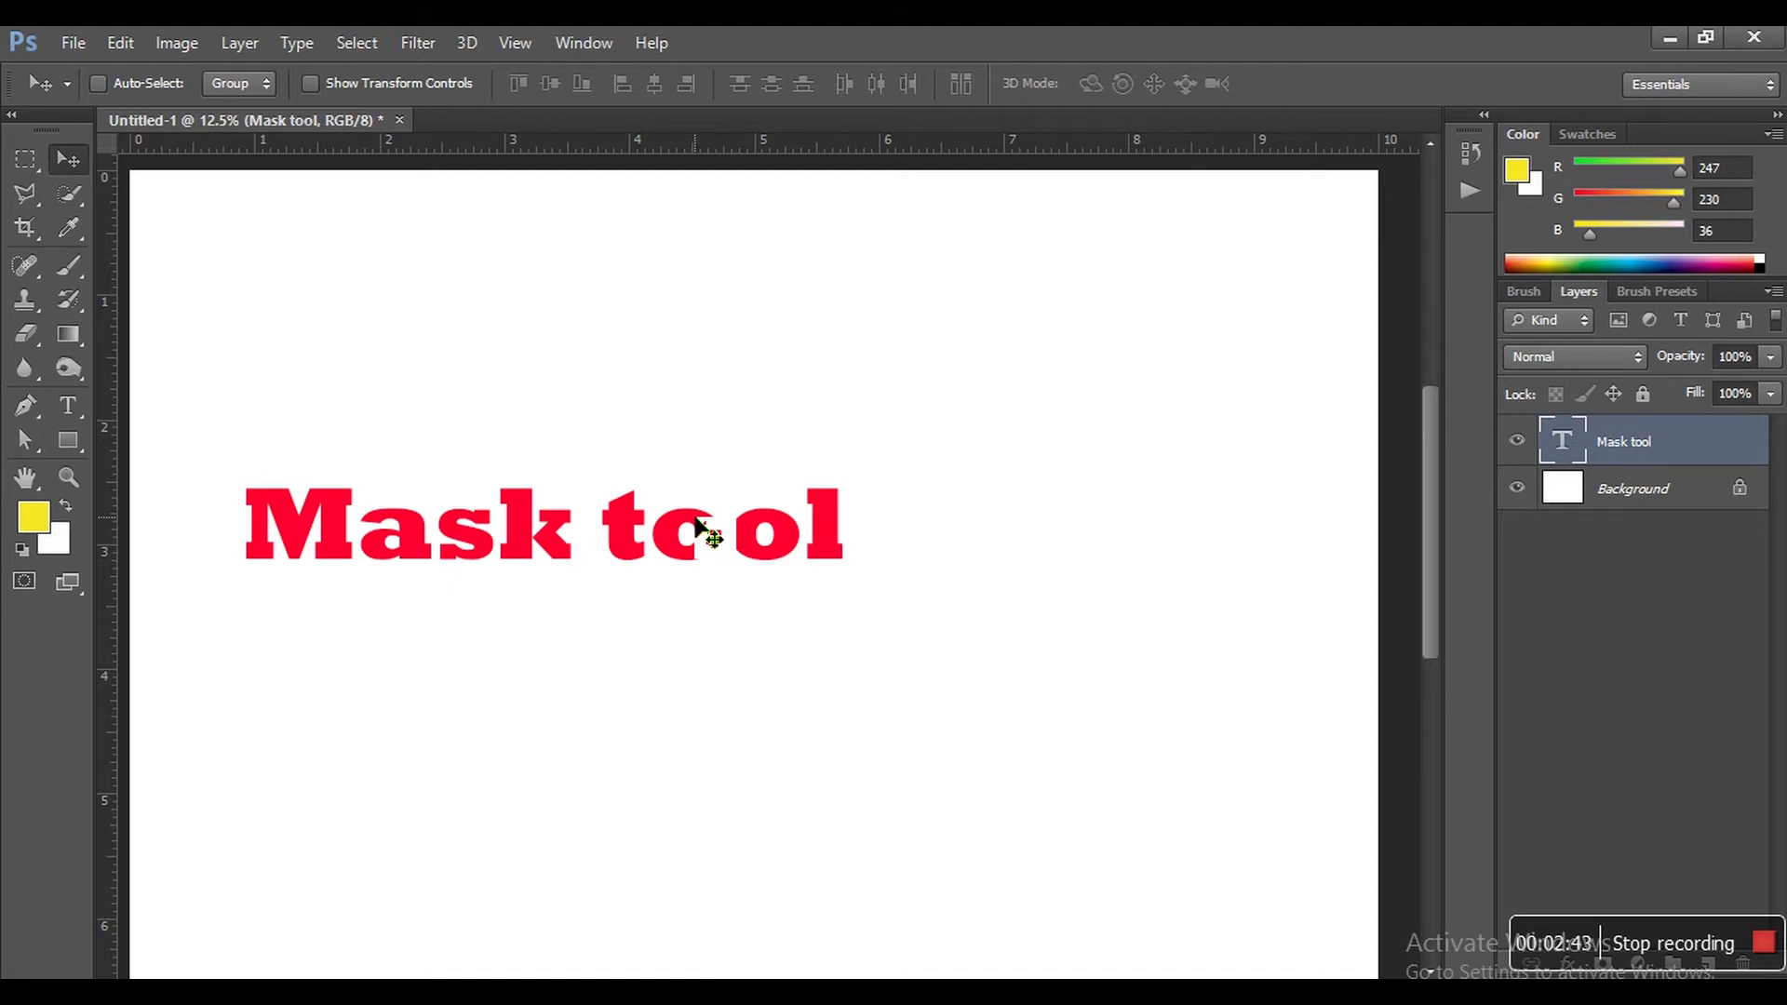
pyautogui.hotkey('ctrl', '-')
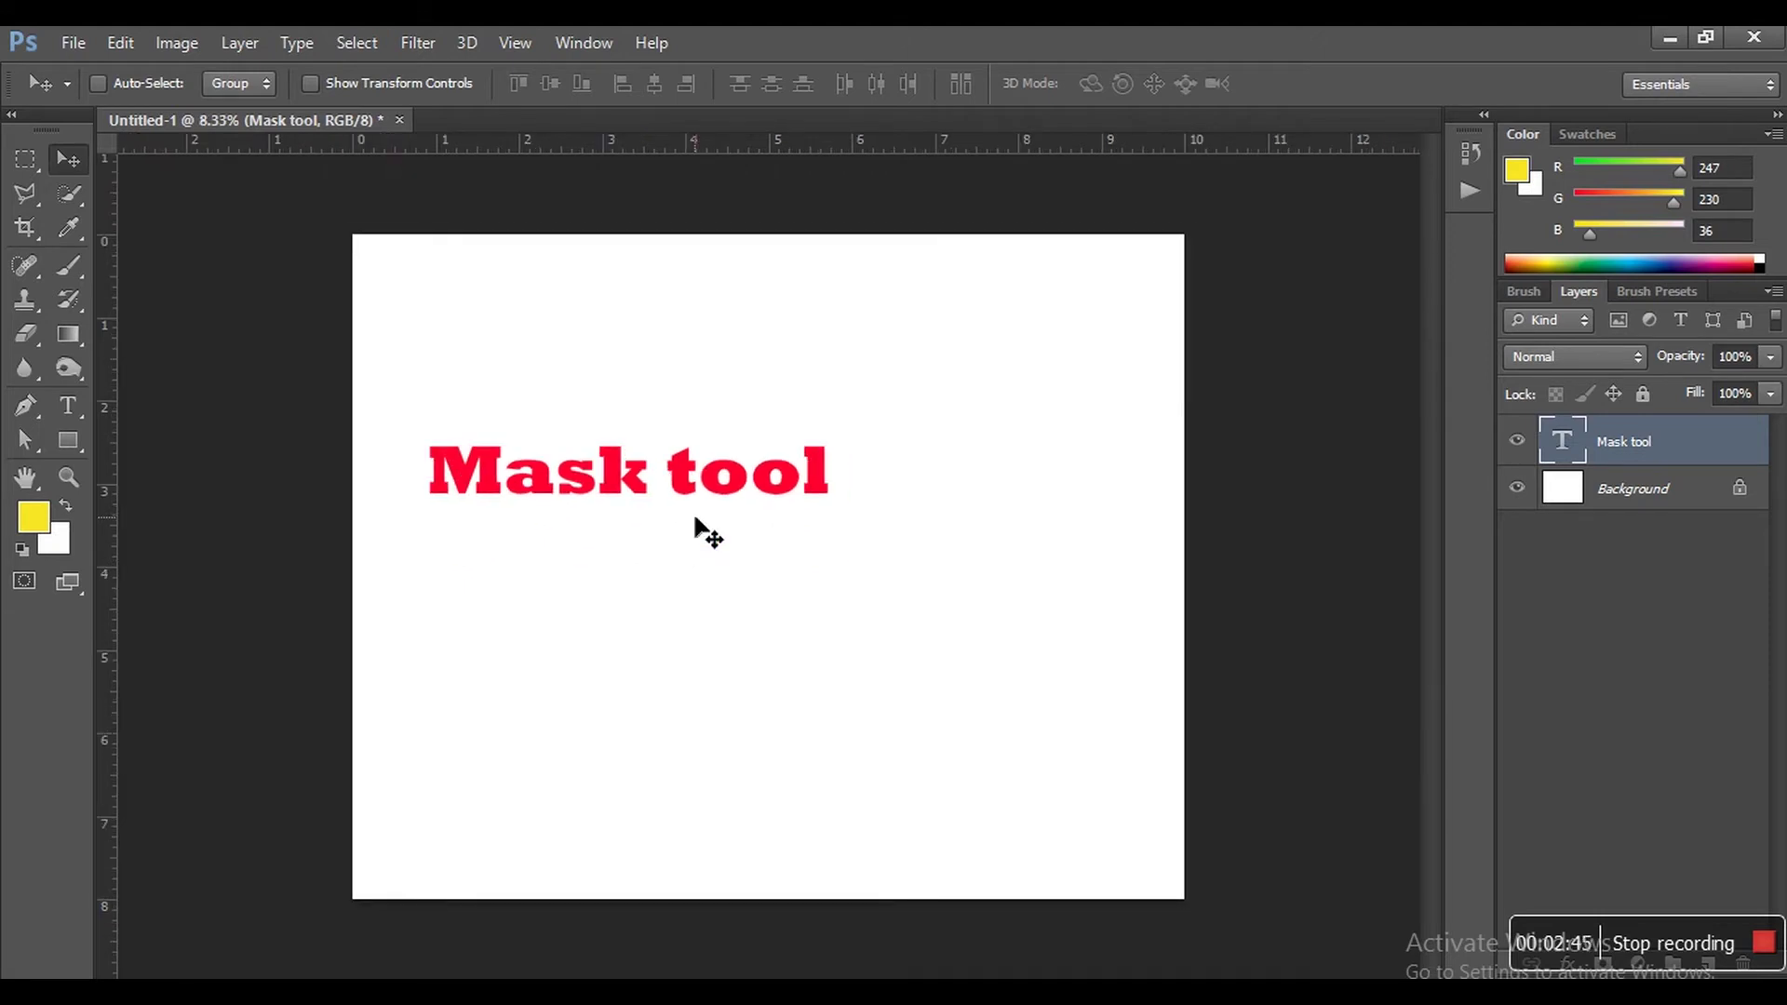
pyautogui.press('Delete')
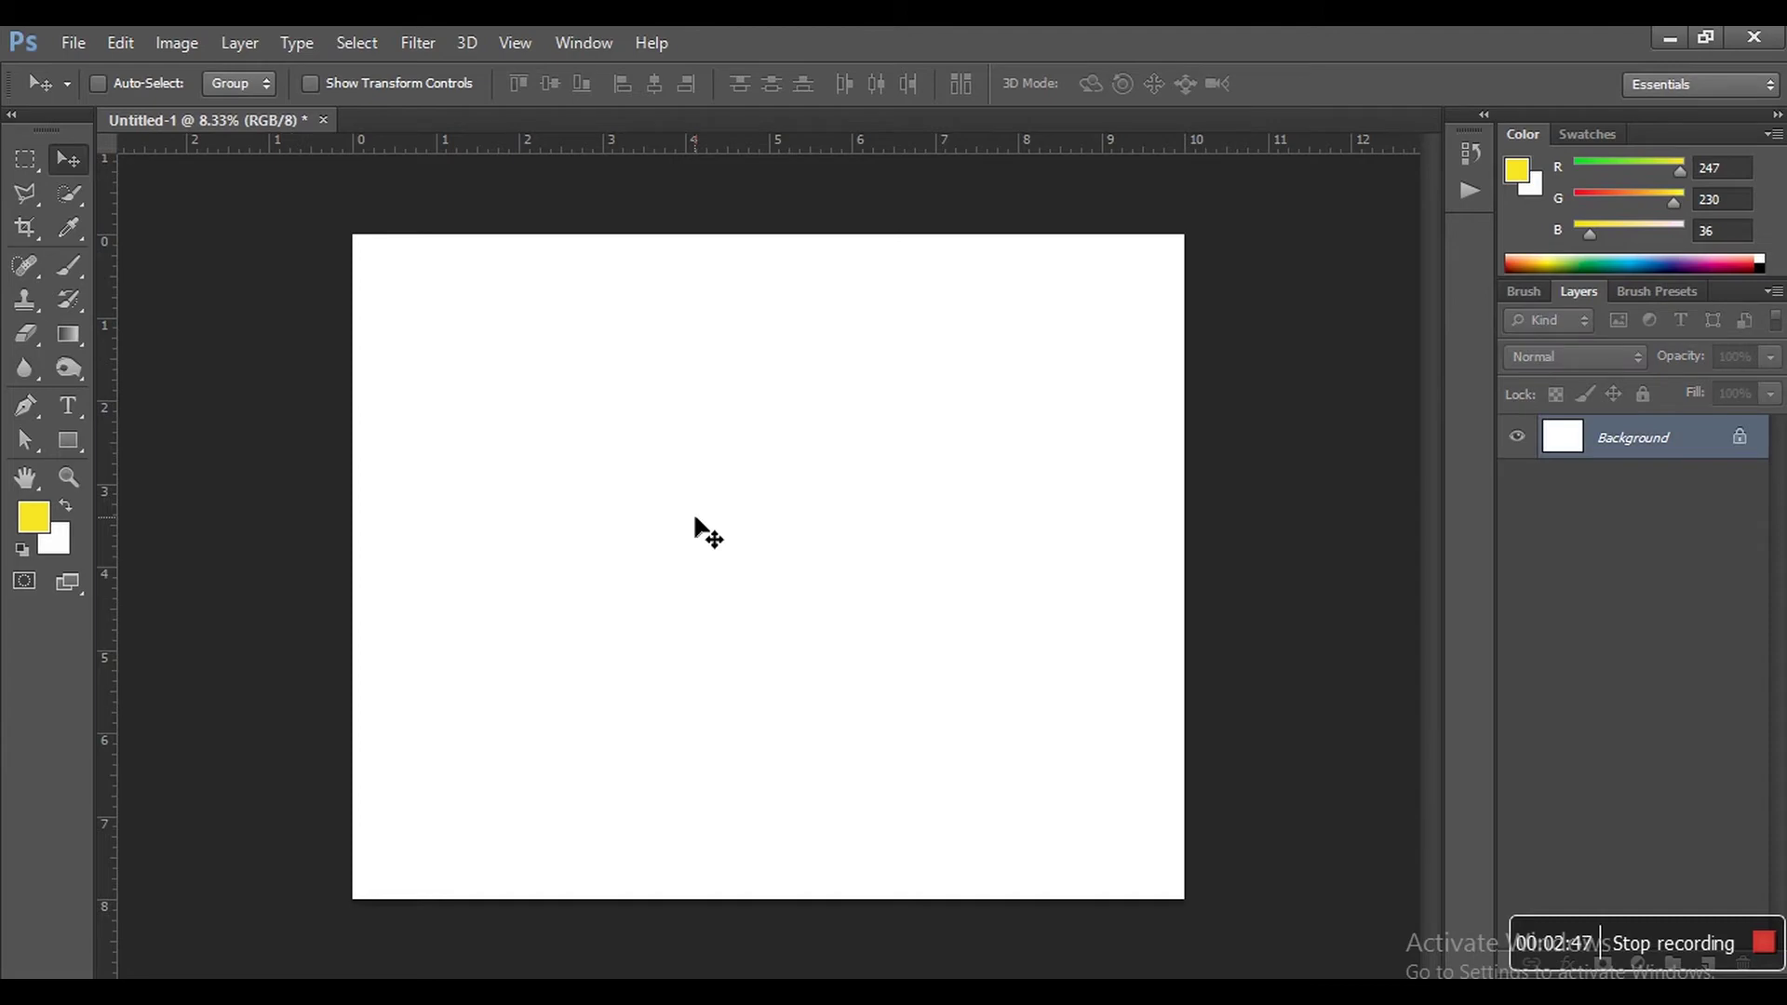
pyautogui.hotkey('ctrl', 'o')
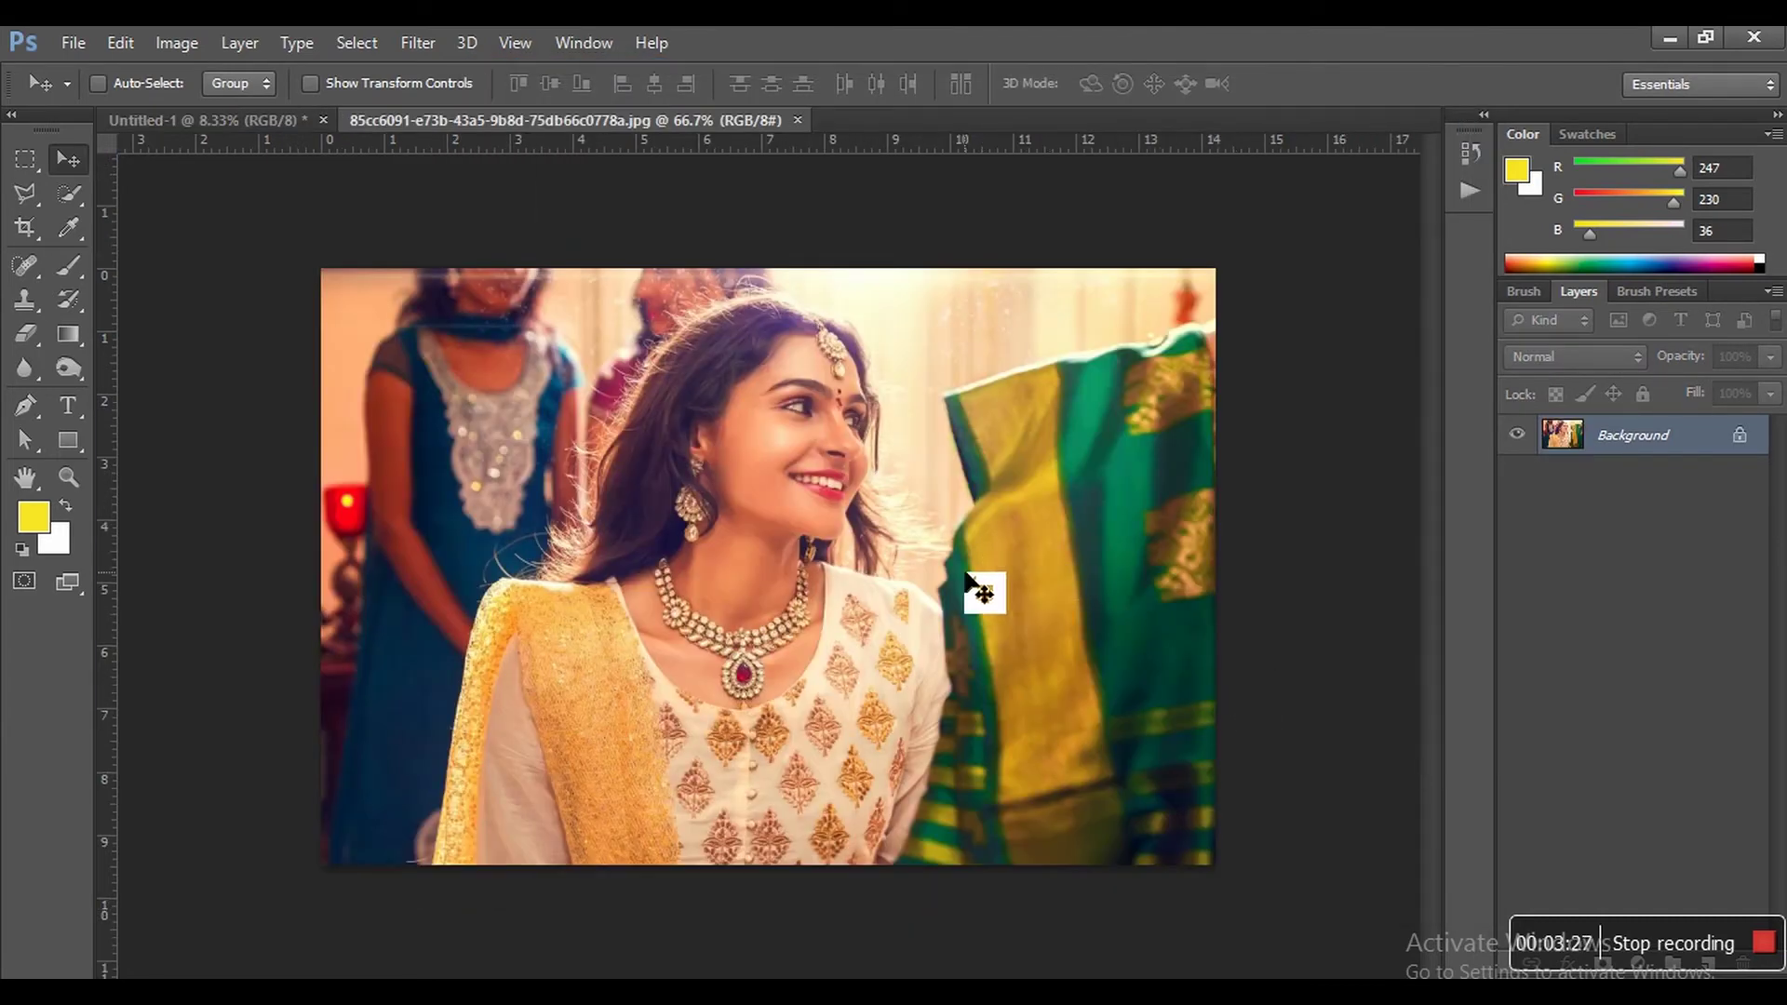
# Choose the Horizontal Type Mask Tool from the type tool variants.
pyautogui.click(65, 406)
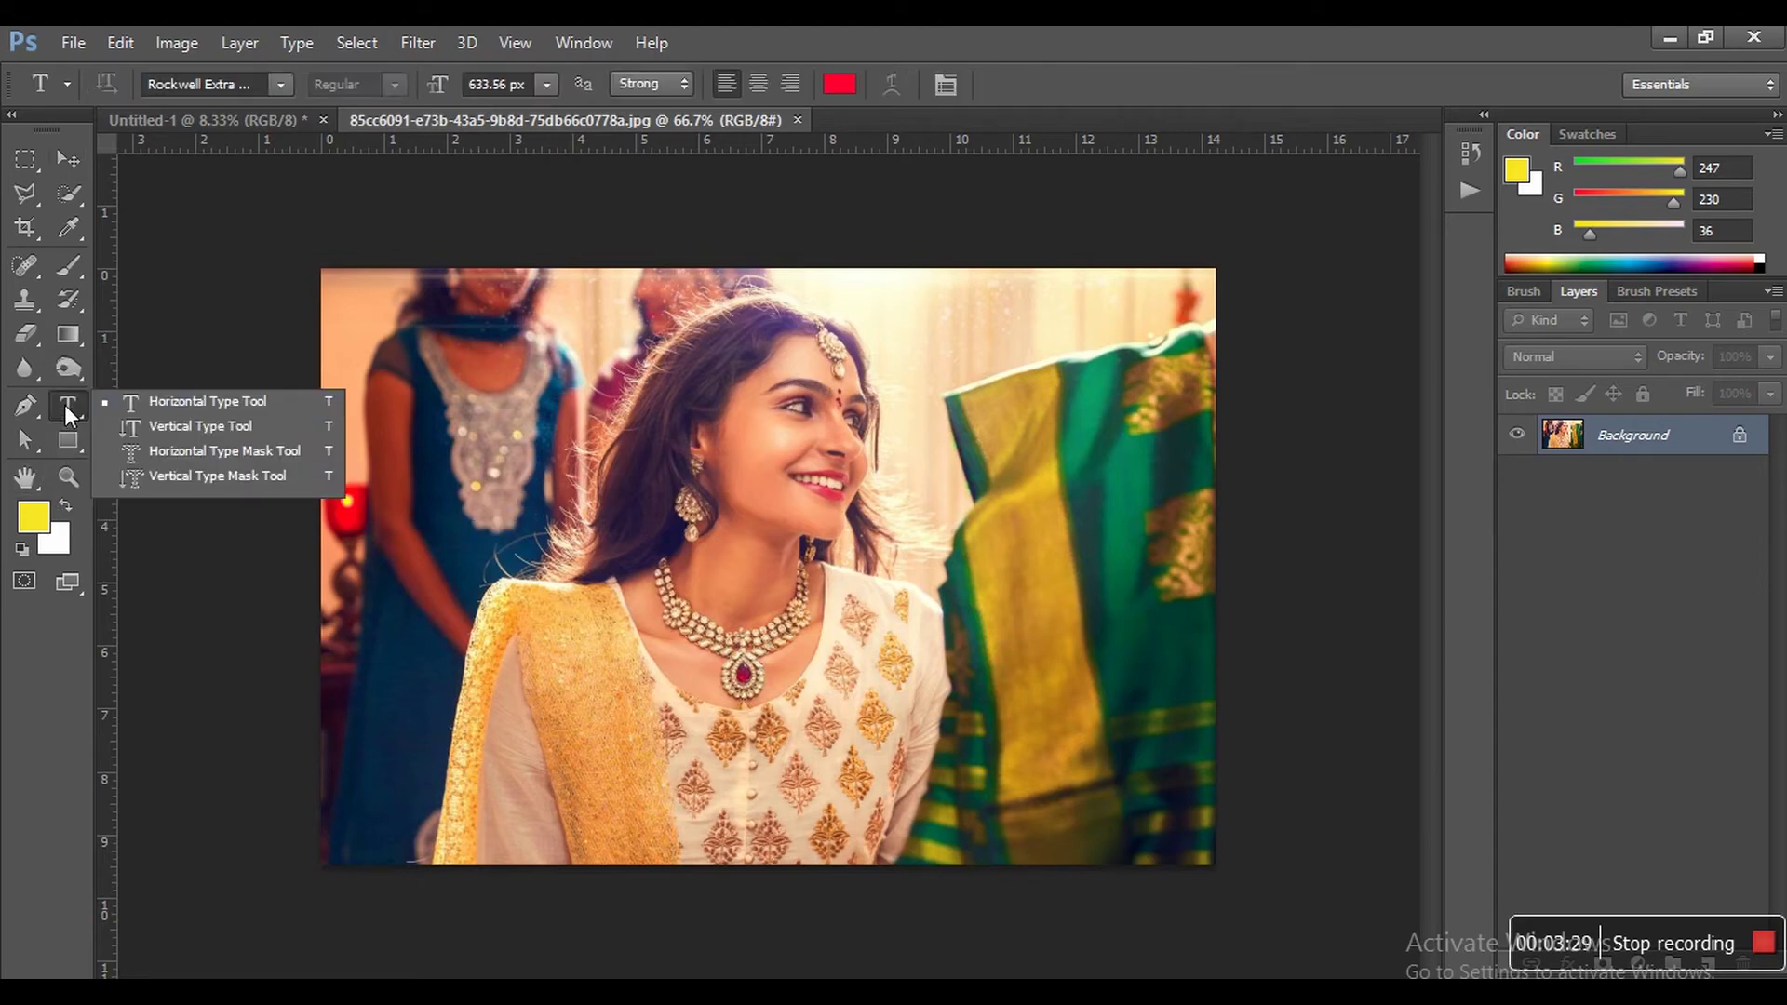
pyautogui.click(238, 450)
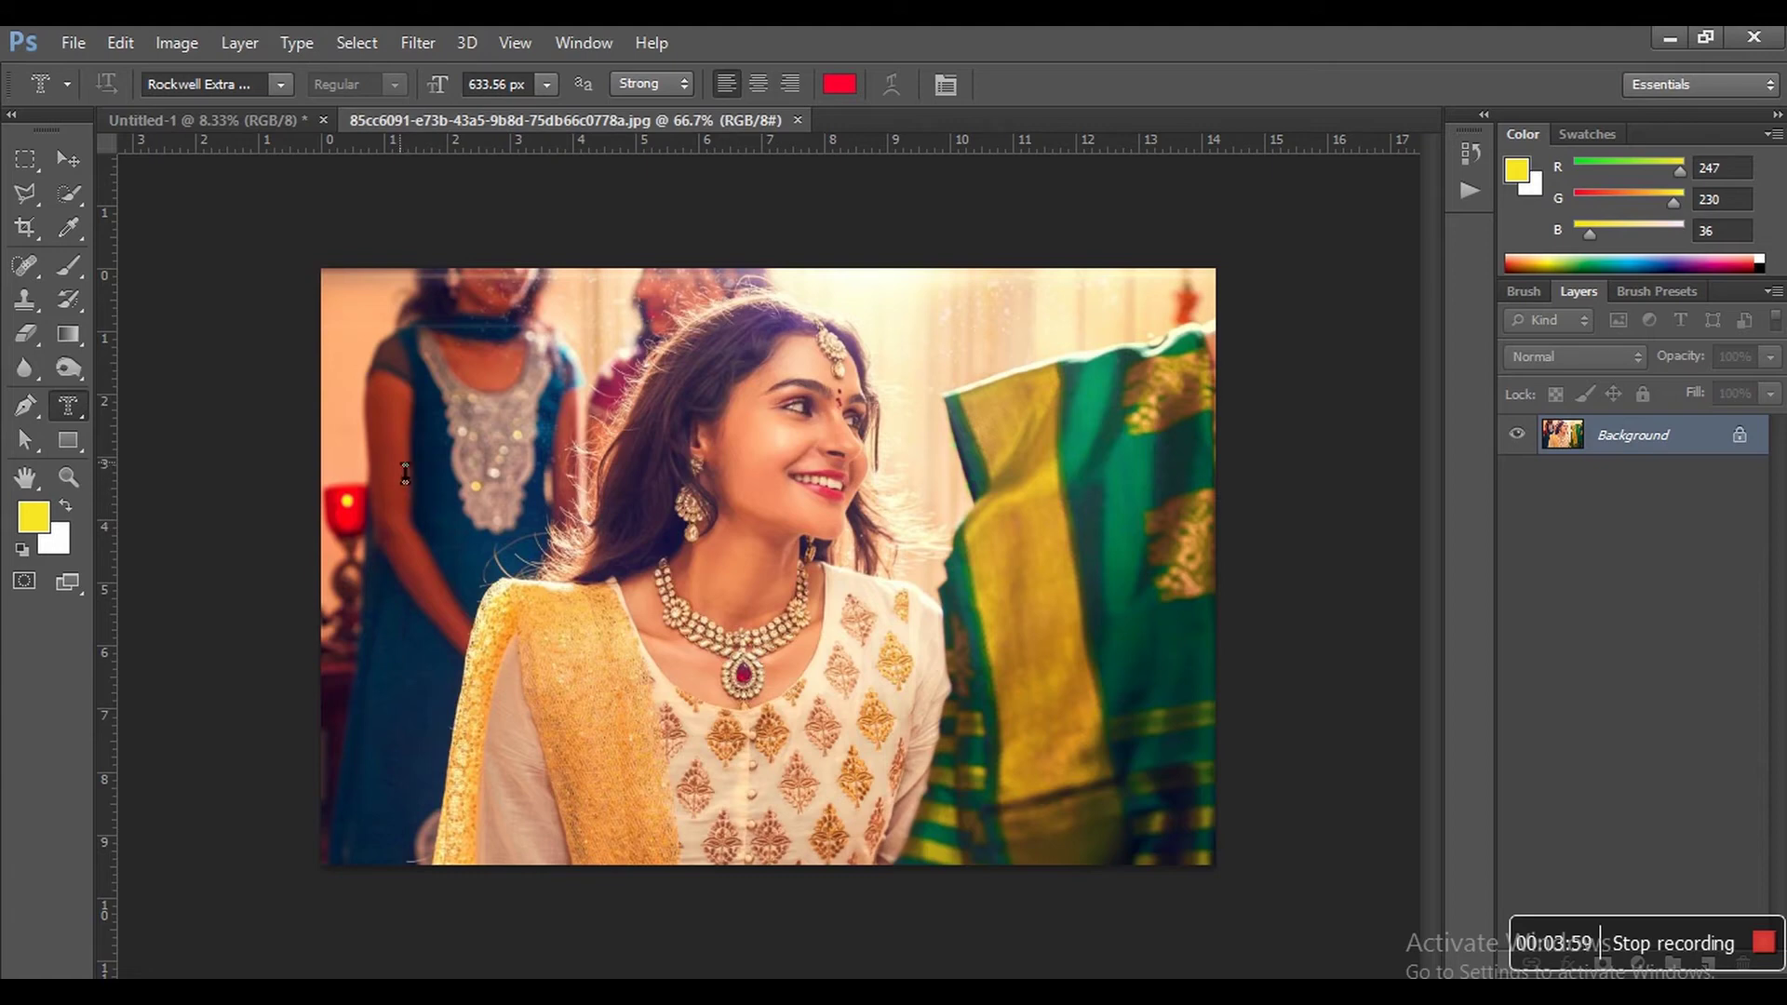
# Start a type mask on the photo and set the font size to 200 px.
pyautogui.click(405, 474)
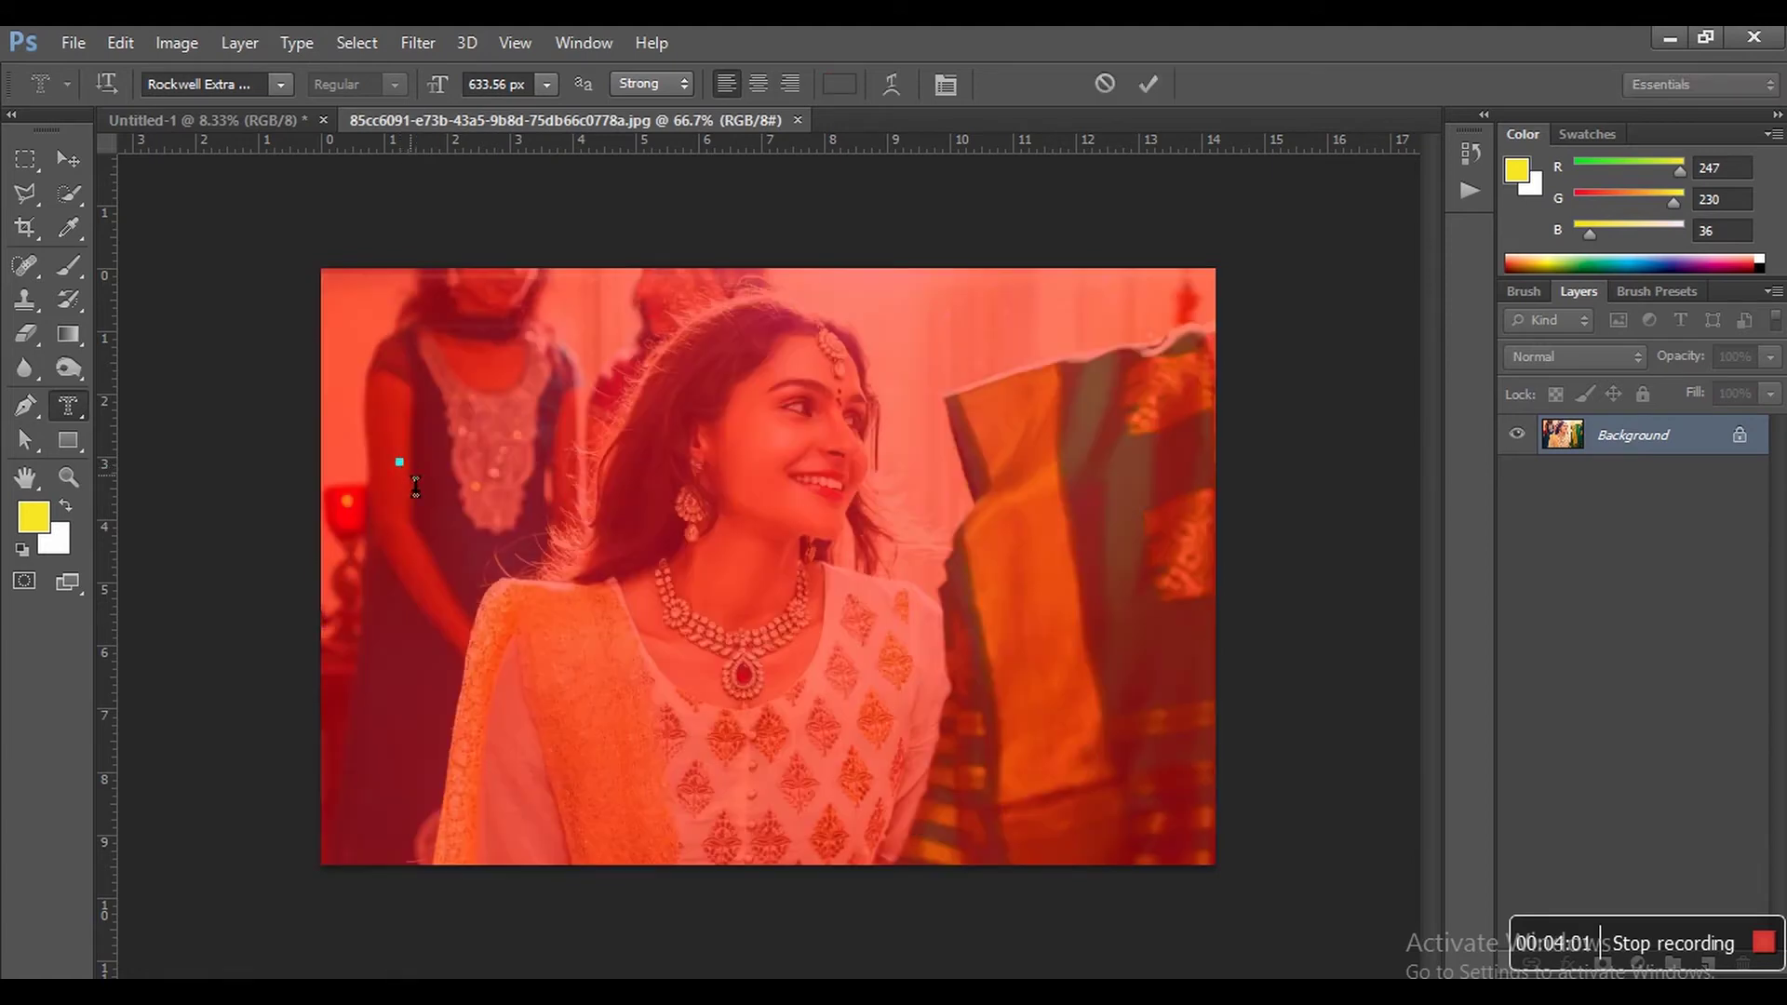
pyautogui.click(550, 88)
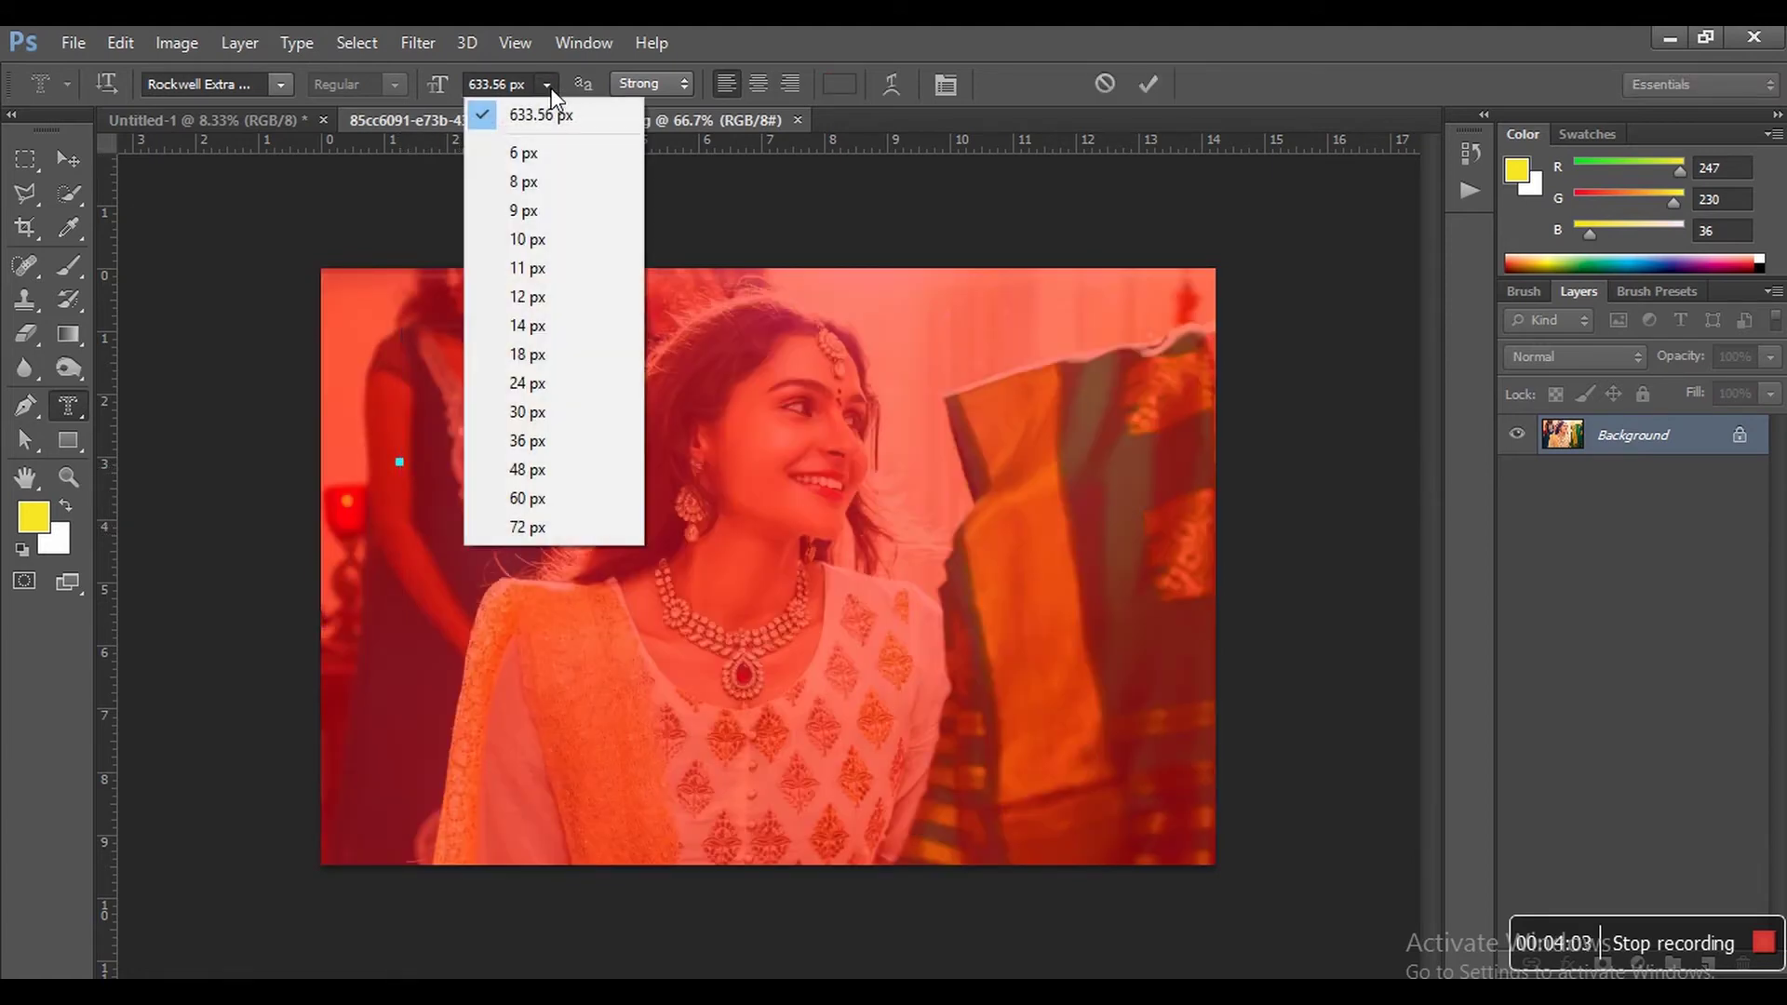
pyautogui.click(528, 97)
pyautogui.click(536, 93)
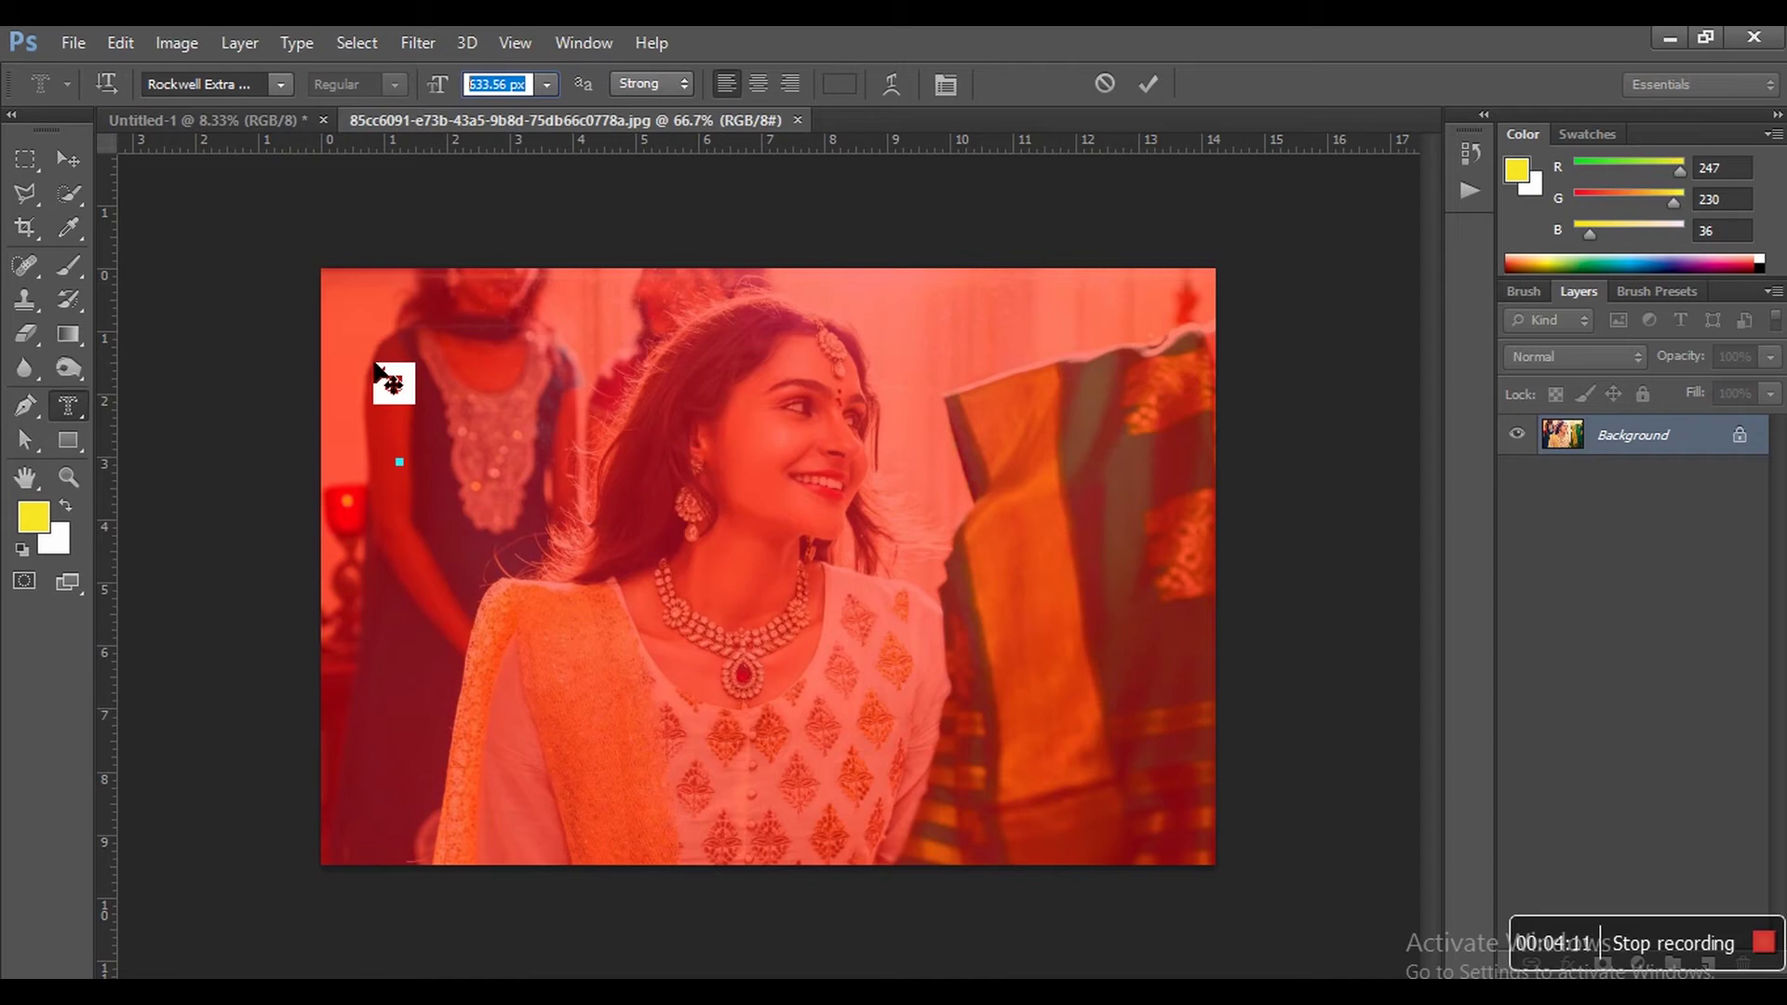
pyautogui.write('200')
pyautogui.press('Return')
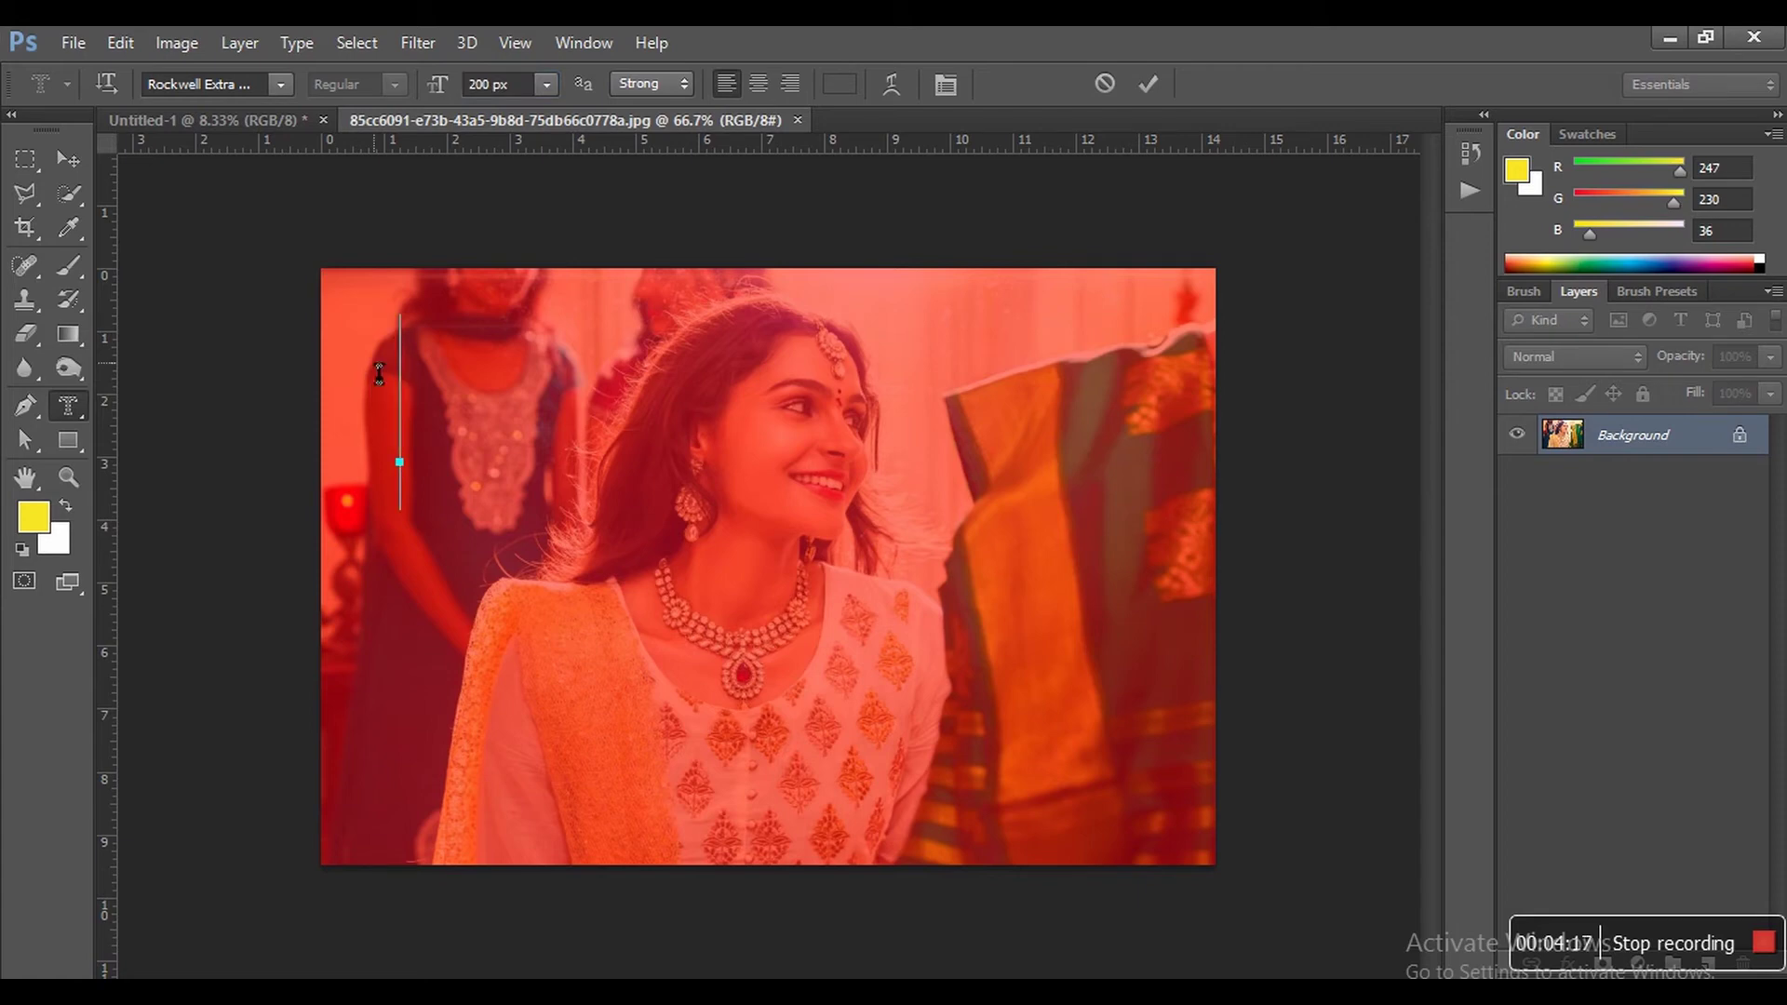
# Type 'Actress' and widen it slightly with the transform handles.
pyautogui.write('Ac')
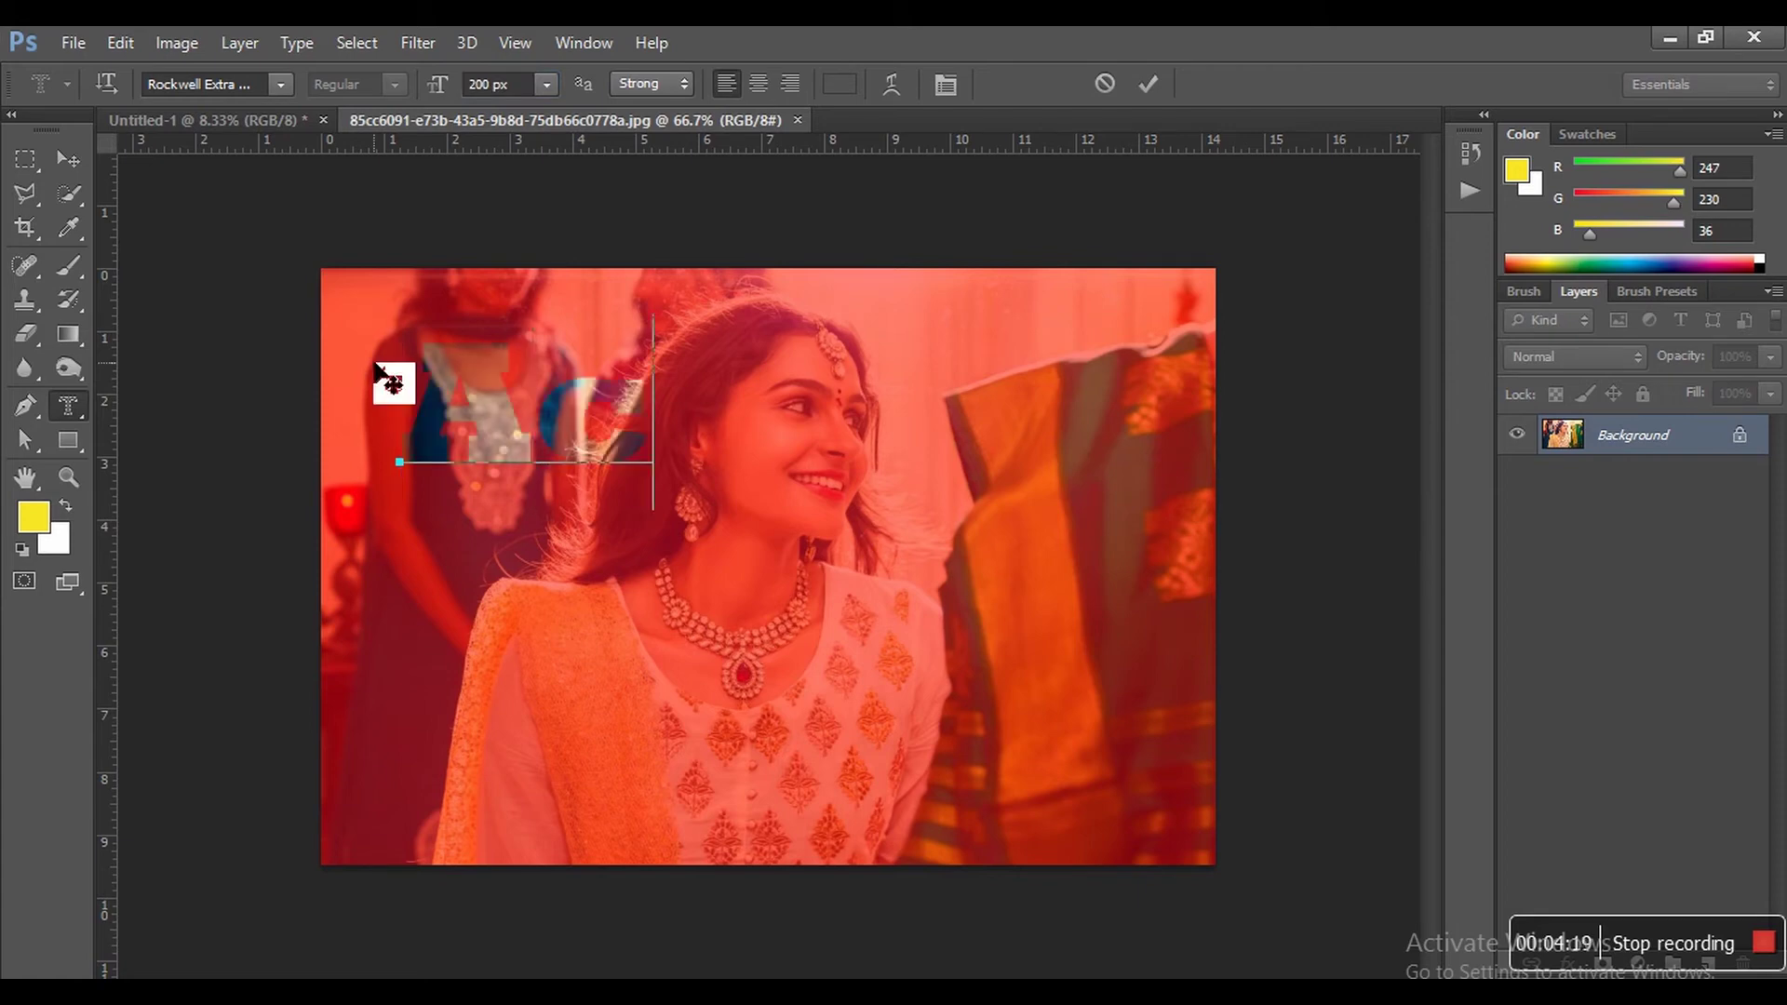
pyautogui.write('tress')
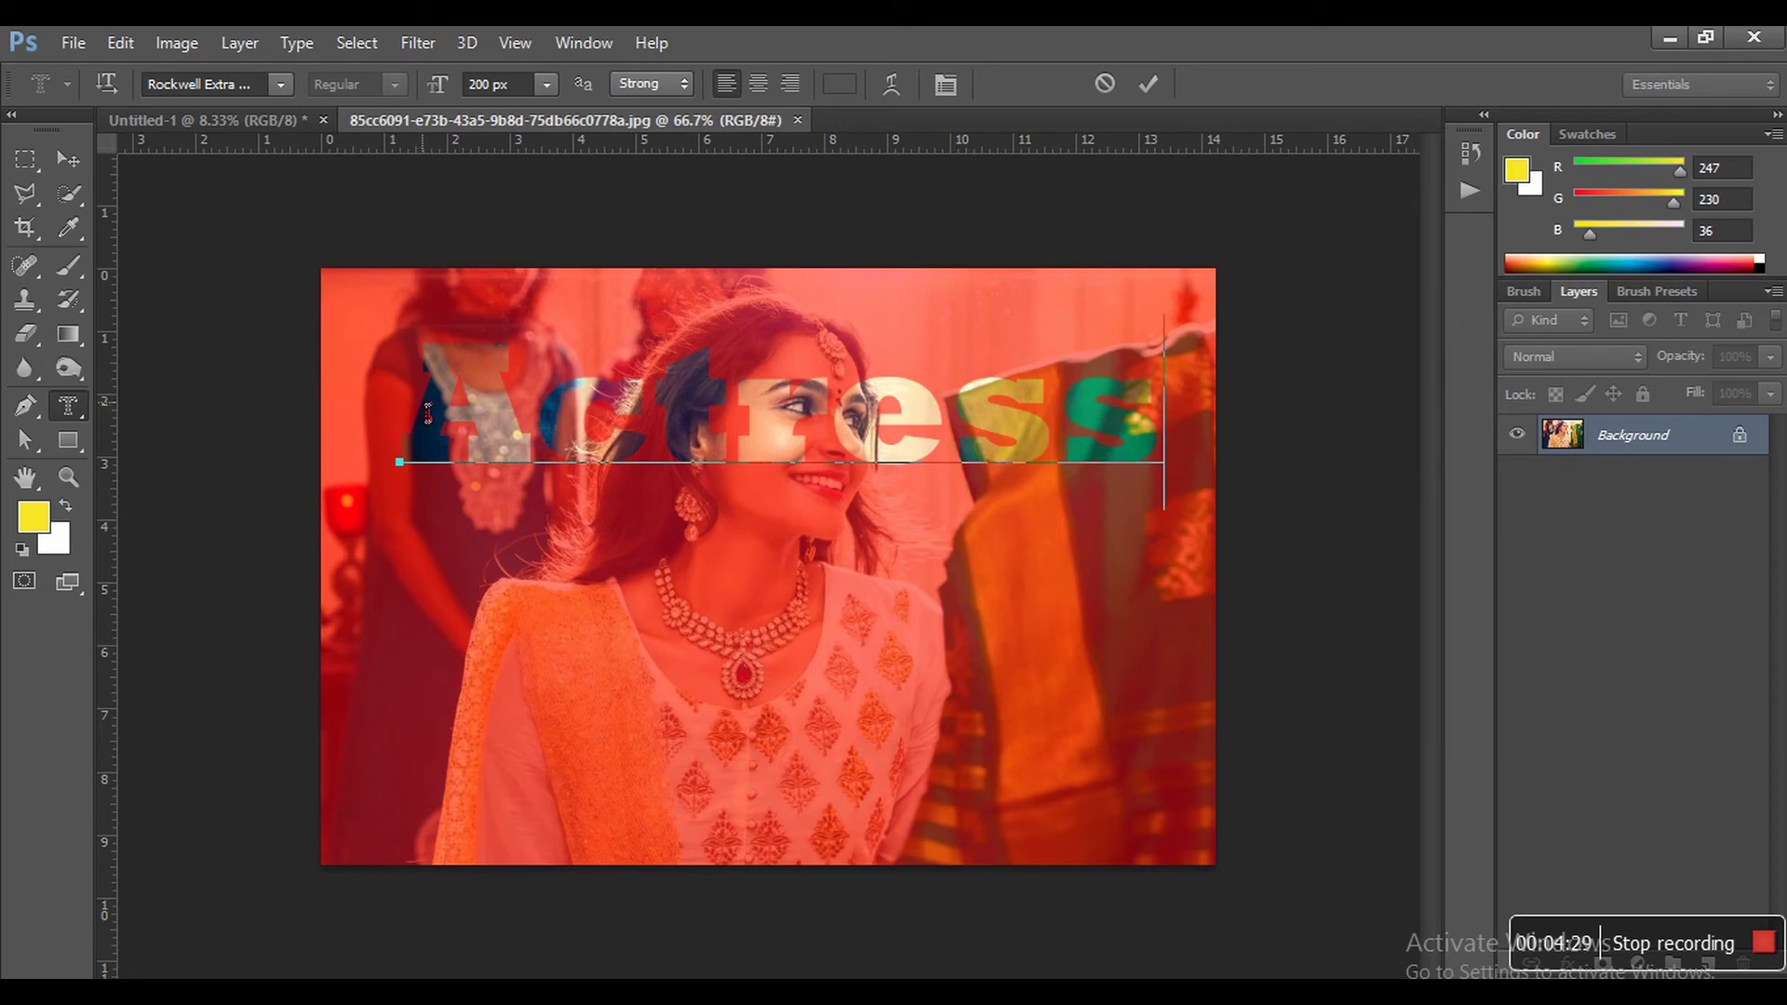
pyautogui.moveTo(430, 412)
pyautogui.mouseDown()
pyautogui.moveTo(769, 457)
pyautogui.moveTo(1174, 468)
pyautogui.mouseUp()
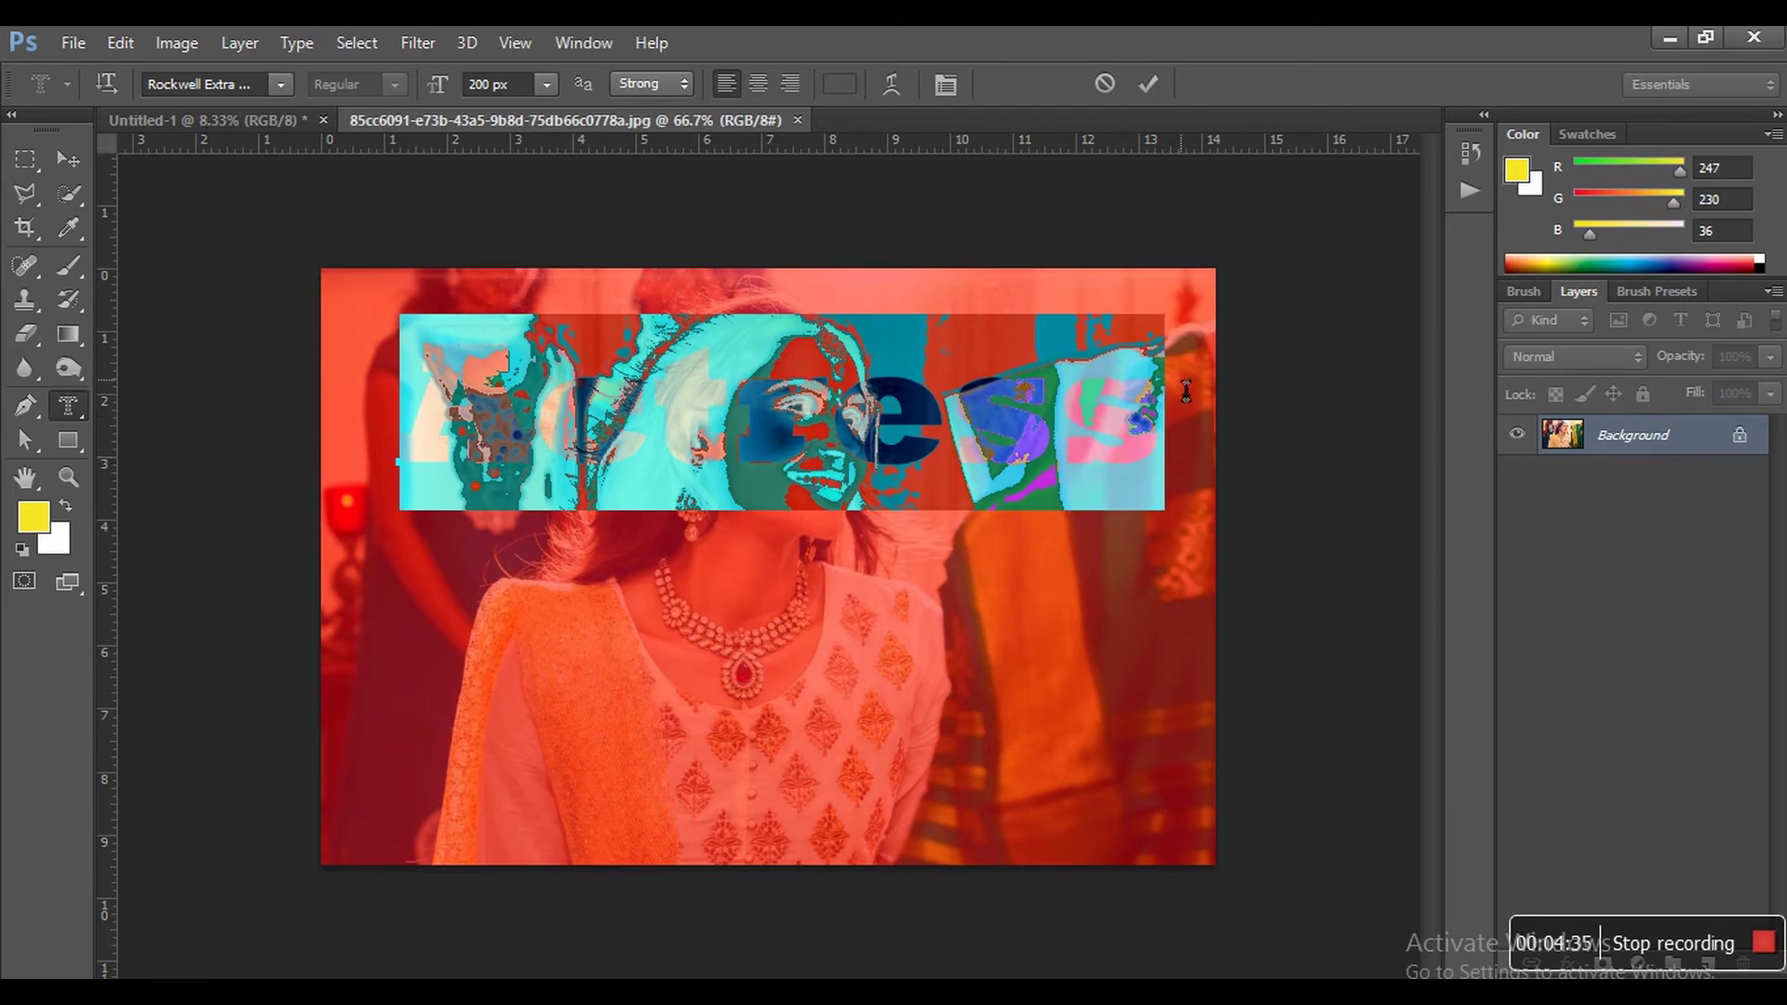
pyautogui.press('ctrl')
pyautogui.moveTo(1170, 391); pyautogui.dragTo(1203, 391)
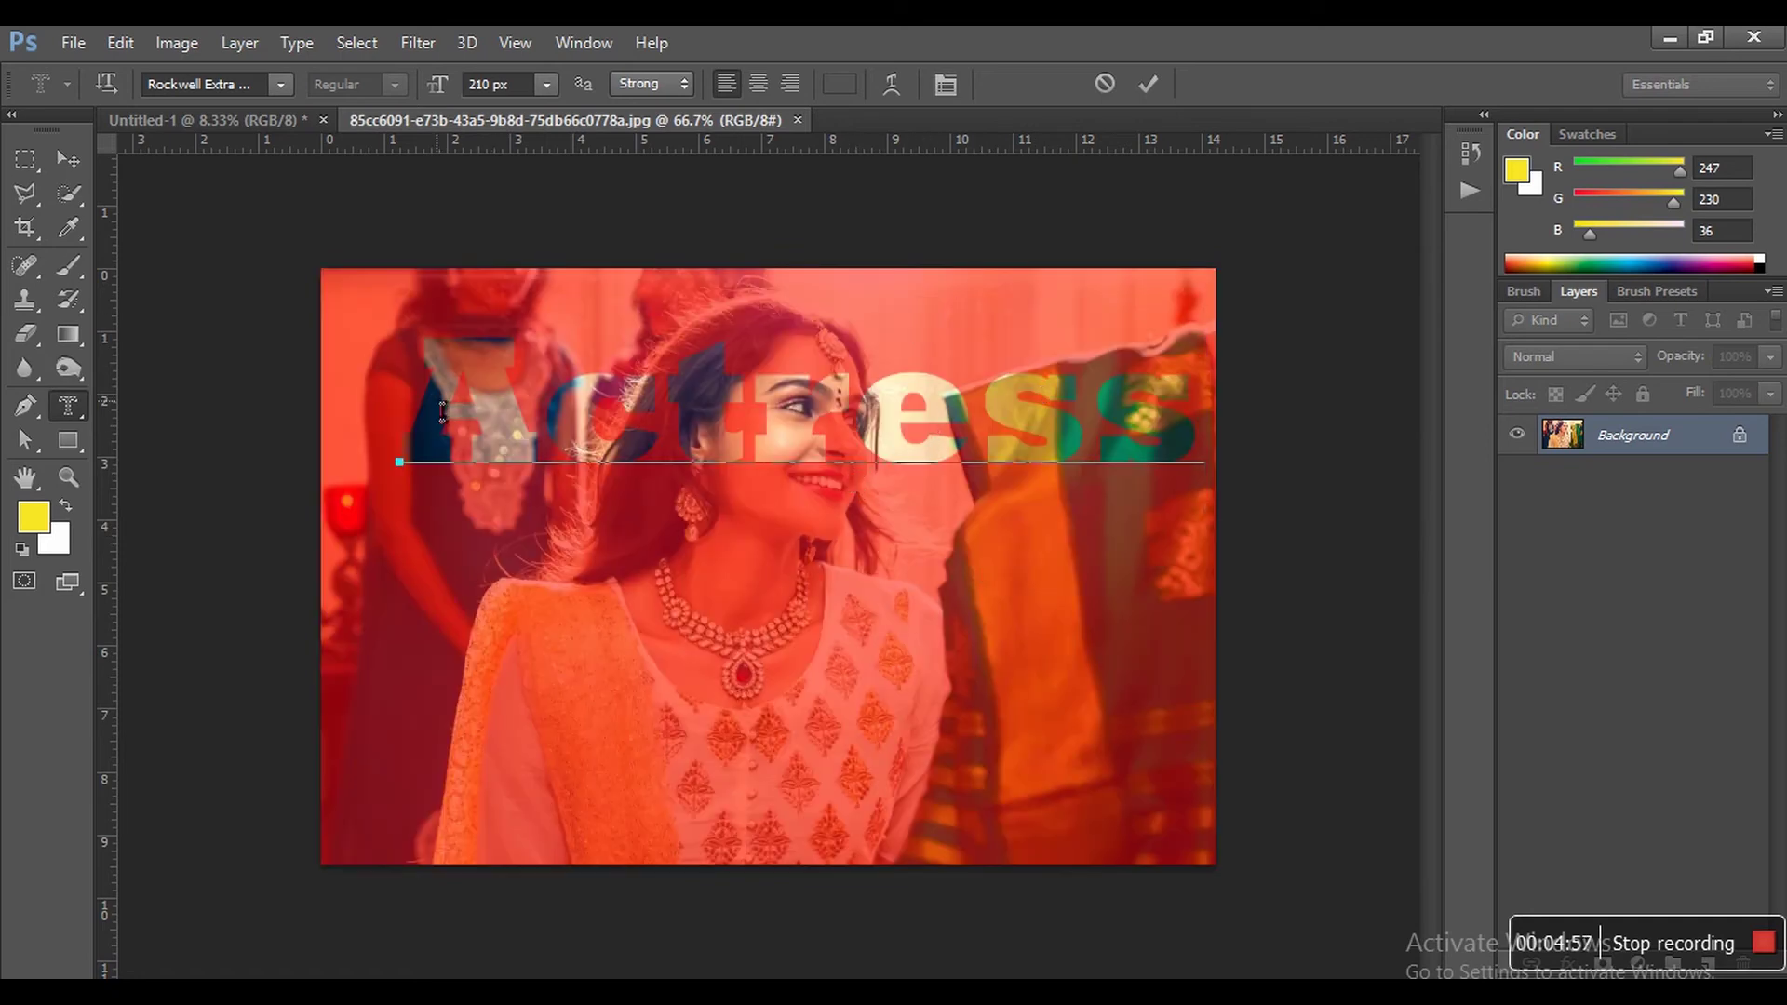
pyautogui.moveTo(426, 409); pyautogui.dragTo(1177, 472)
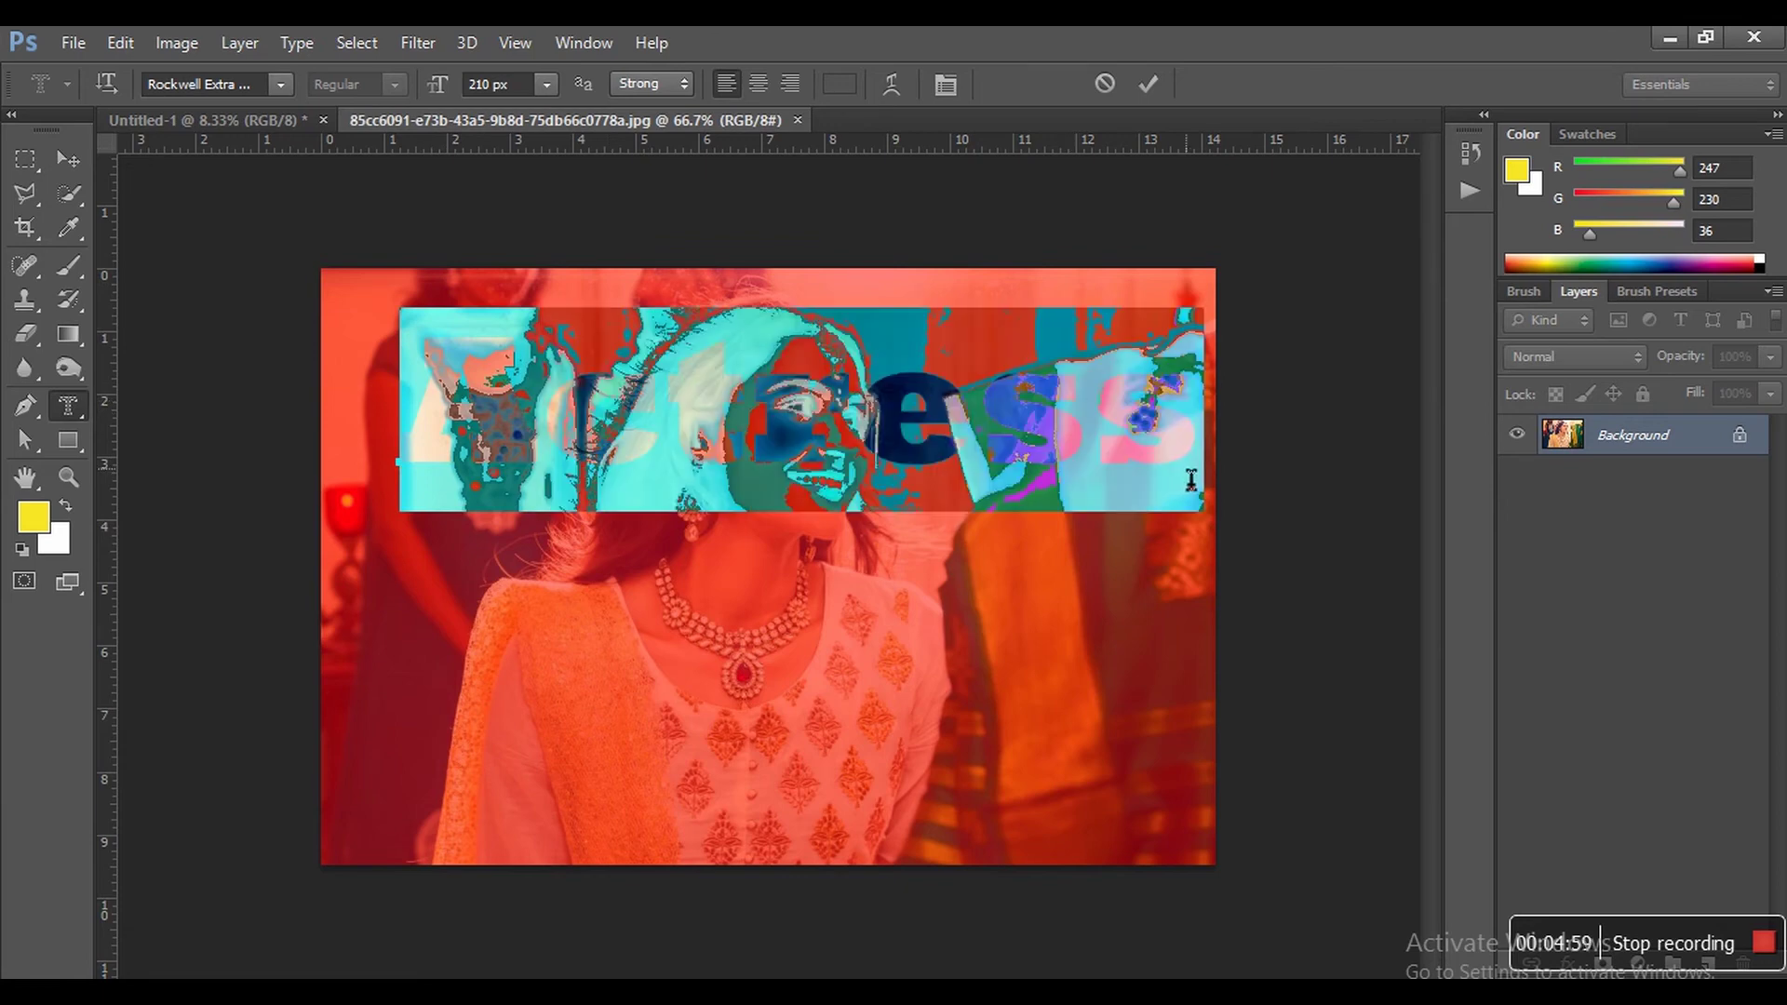
# Commit the Actress type mask as a selection by switching to the Move tool.
pyautogui.click(1136, 437)
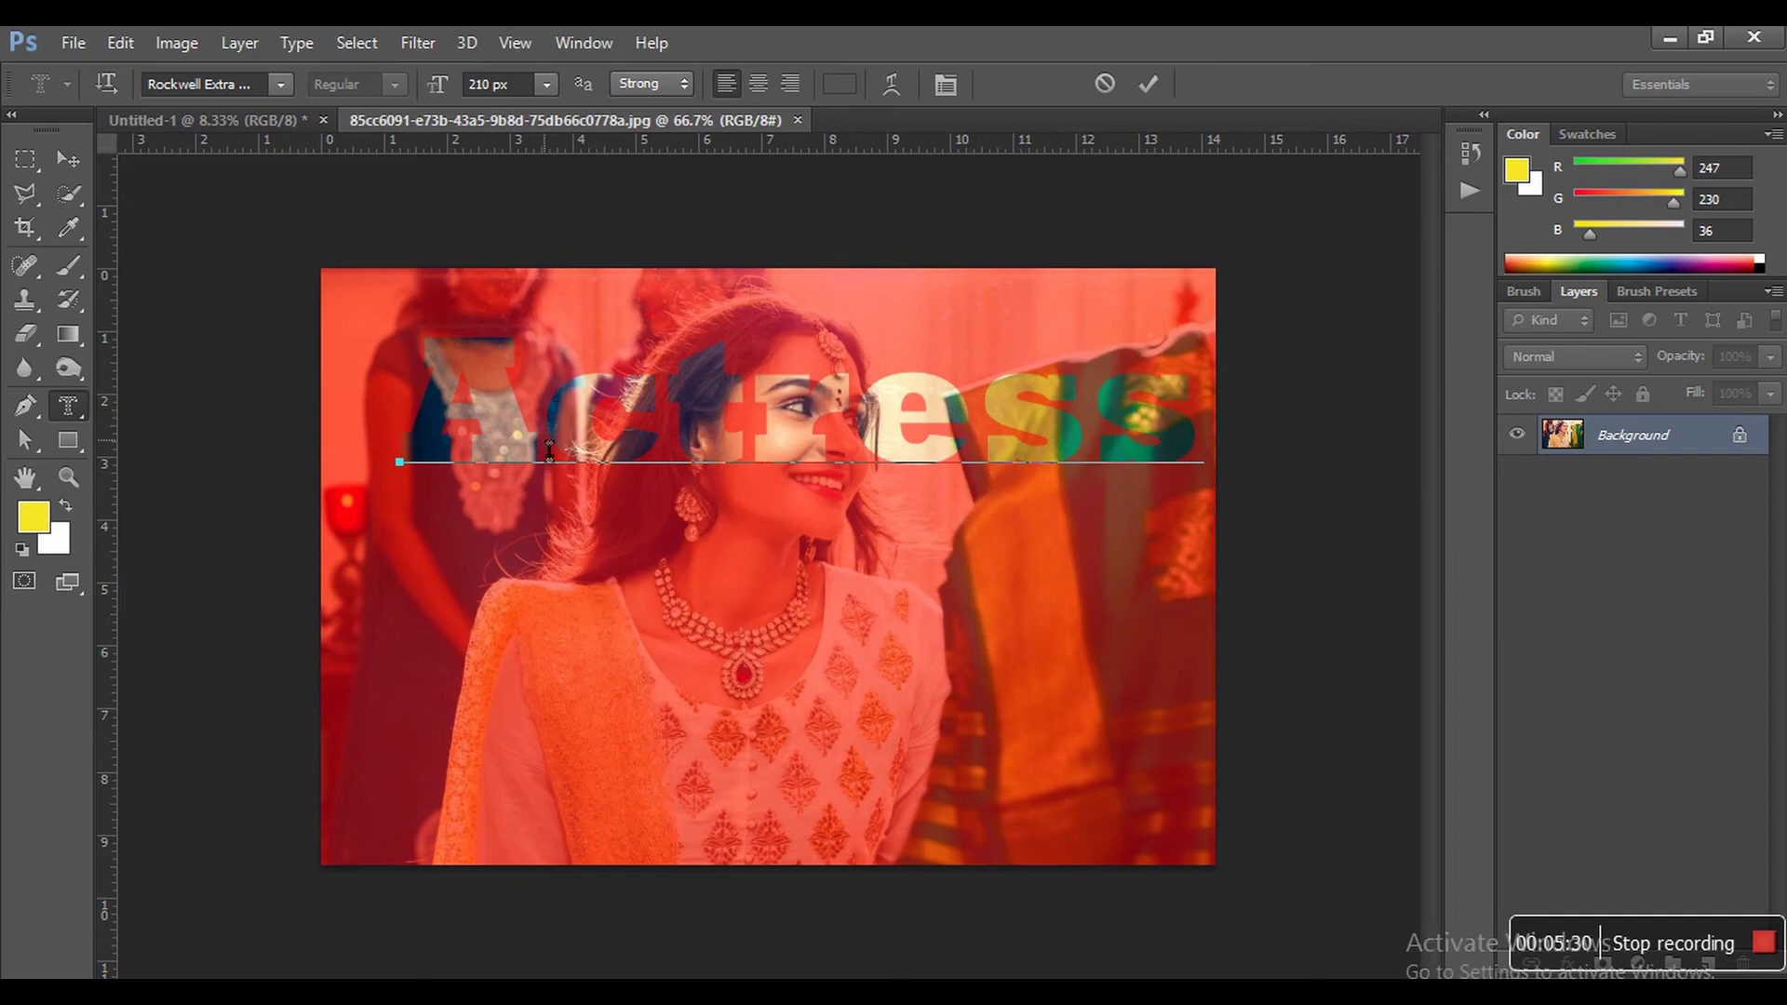
pyautogui.click(65, 158)
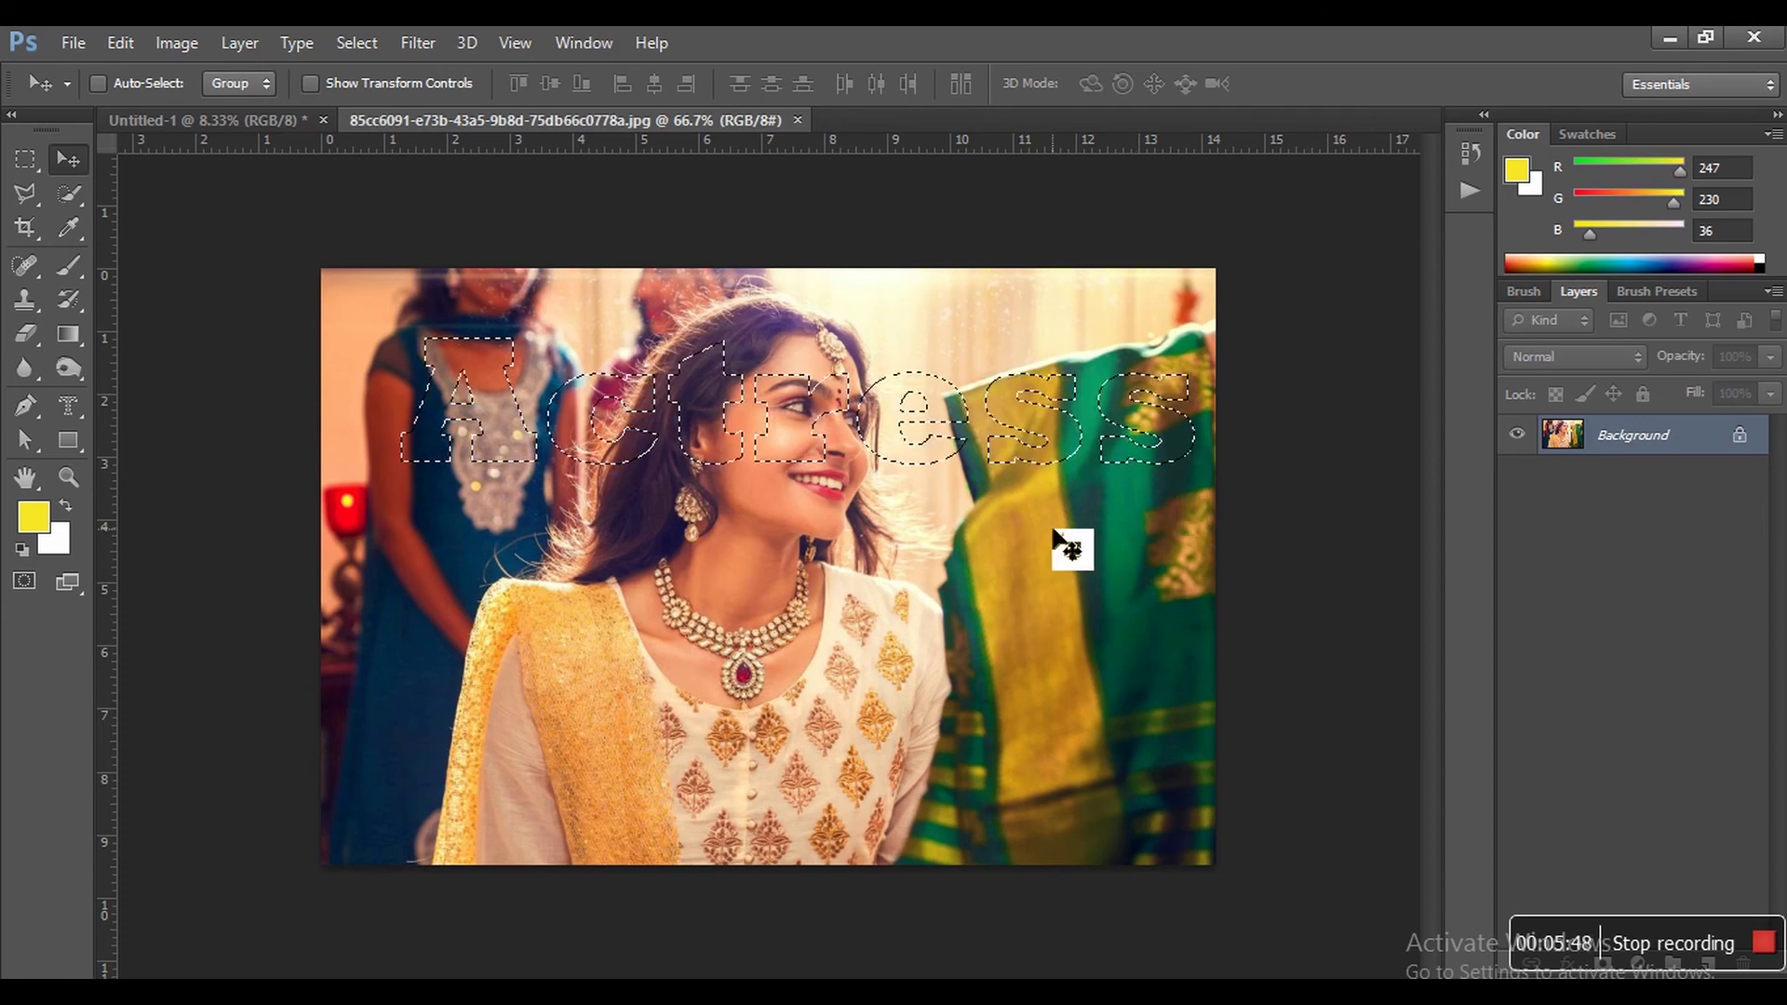
# Paste the photo-filled letters into the white document, scale them to span it, and centre them.
pyautogui.hotkey('ctrl', 'Tab')
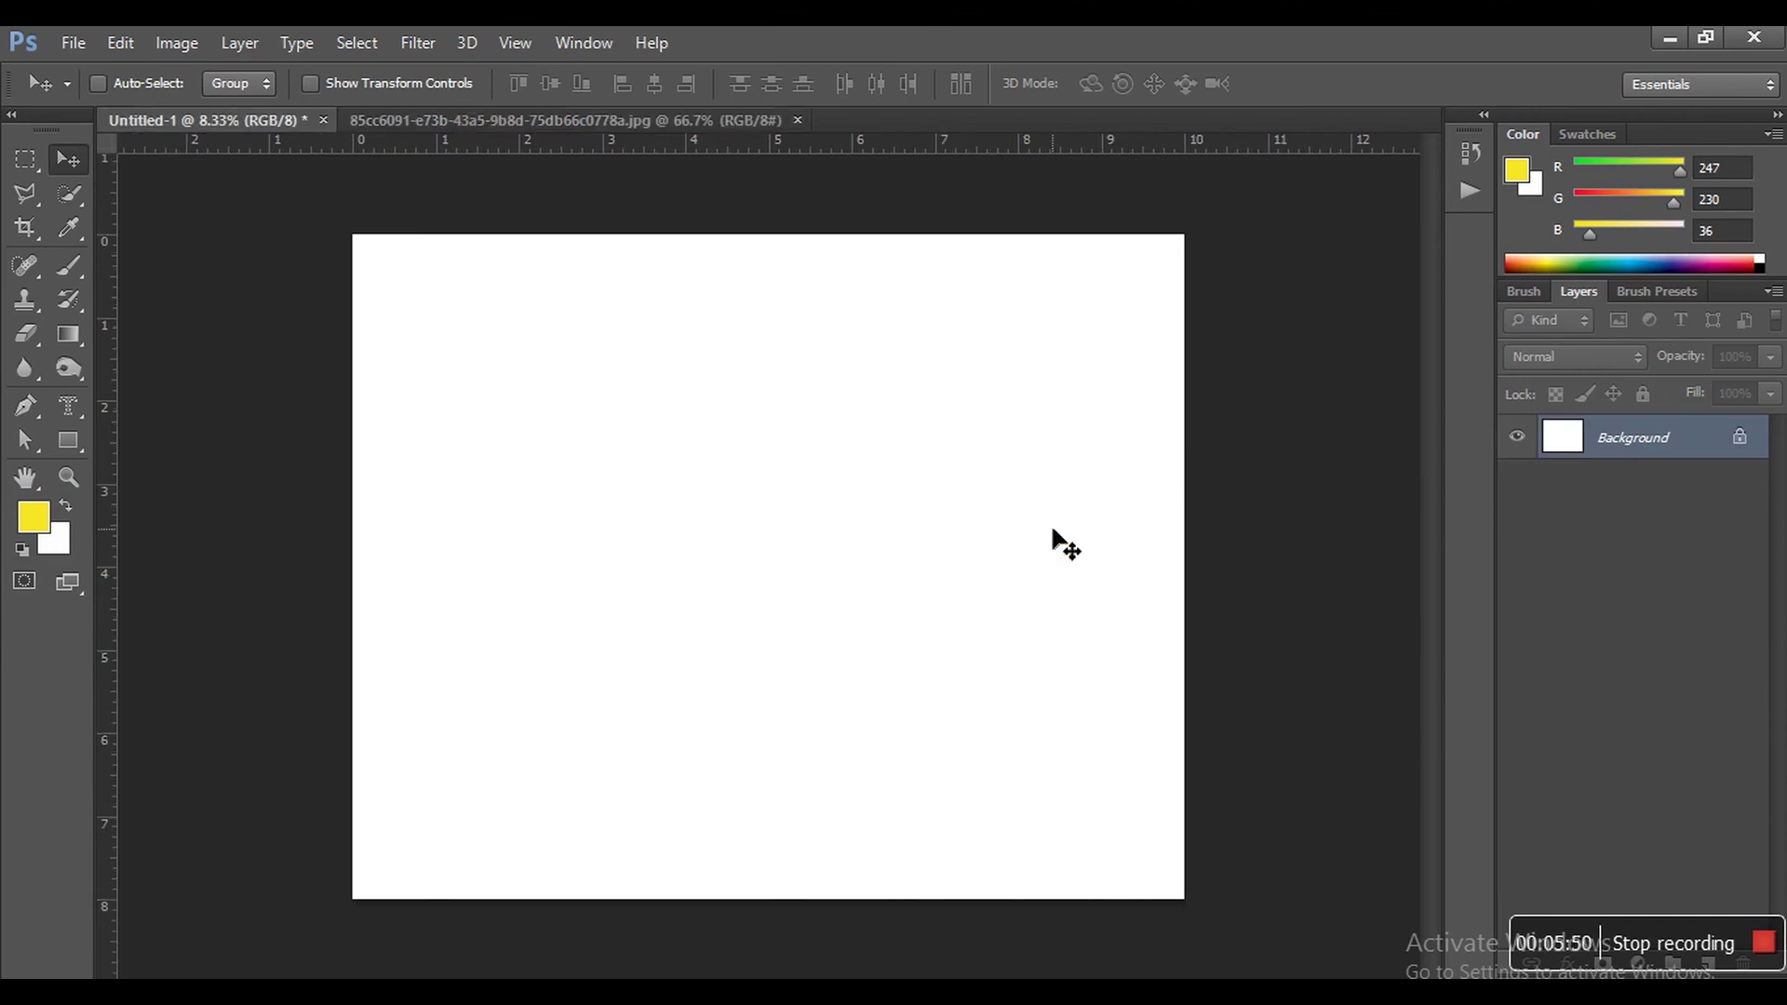
pyautogui.hotkey('ctrl', 'v')
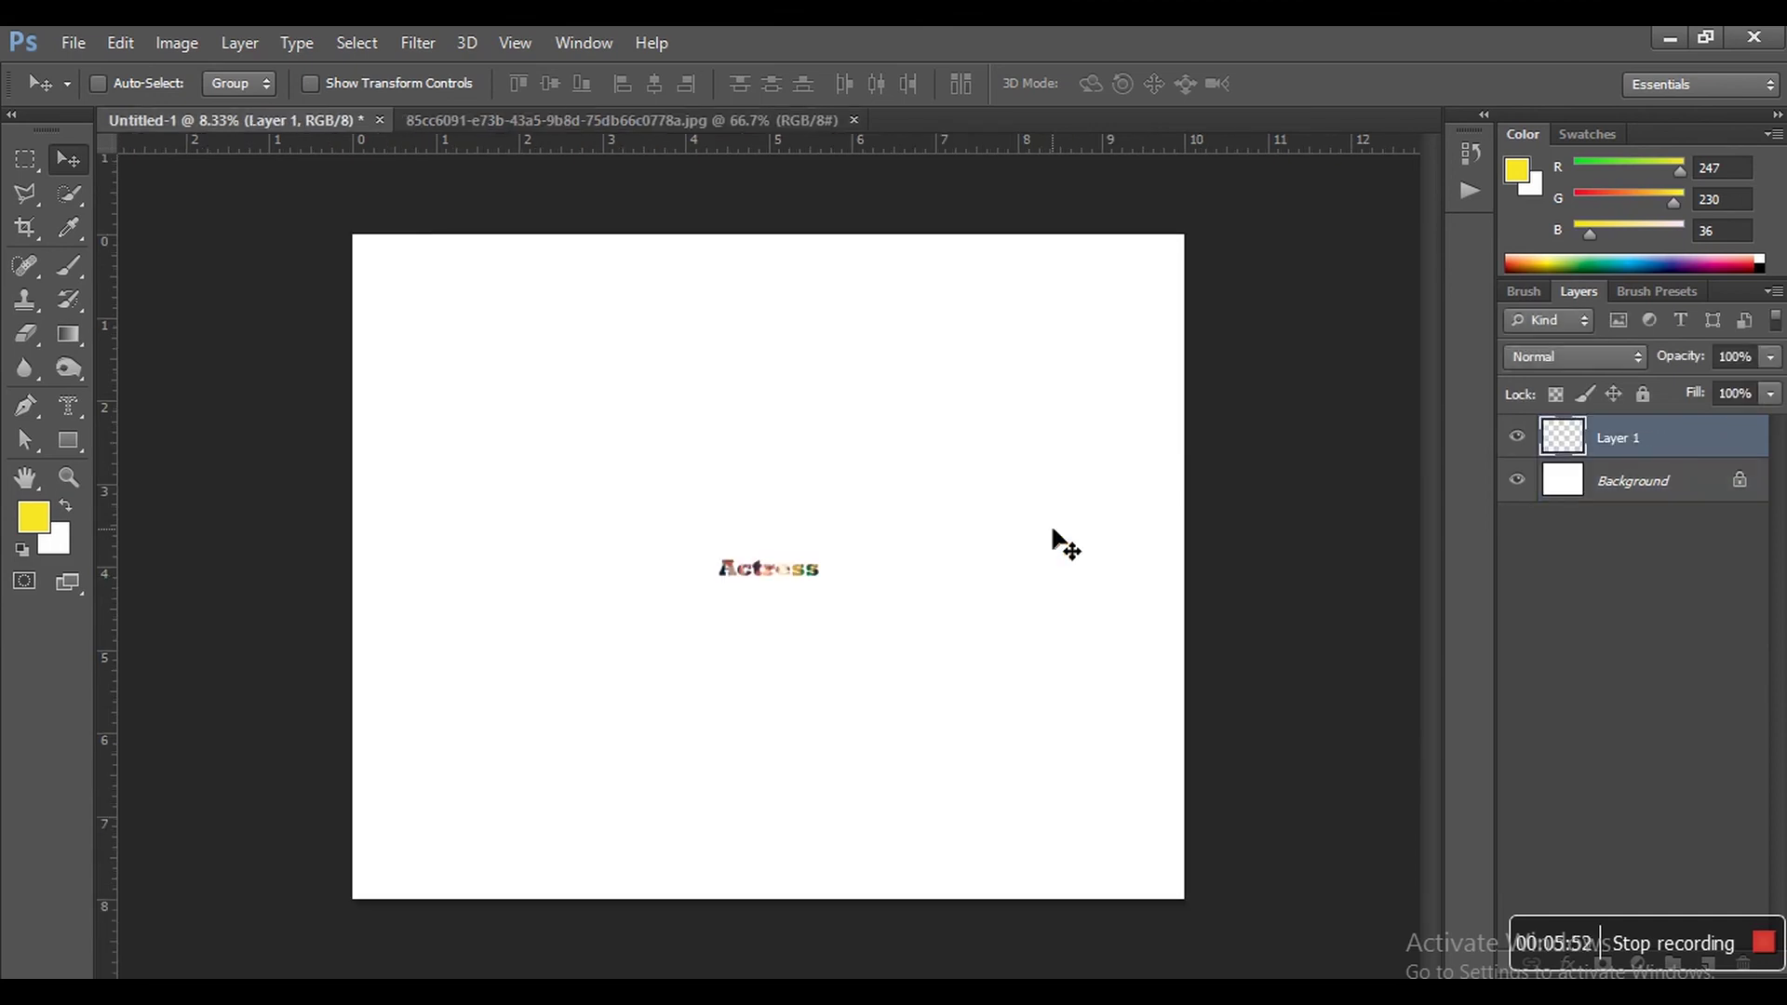
pyautogui.hotkey('ctrl', 't')
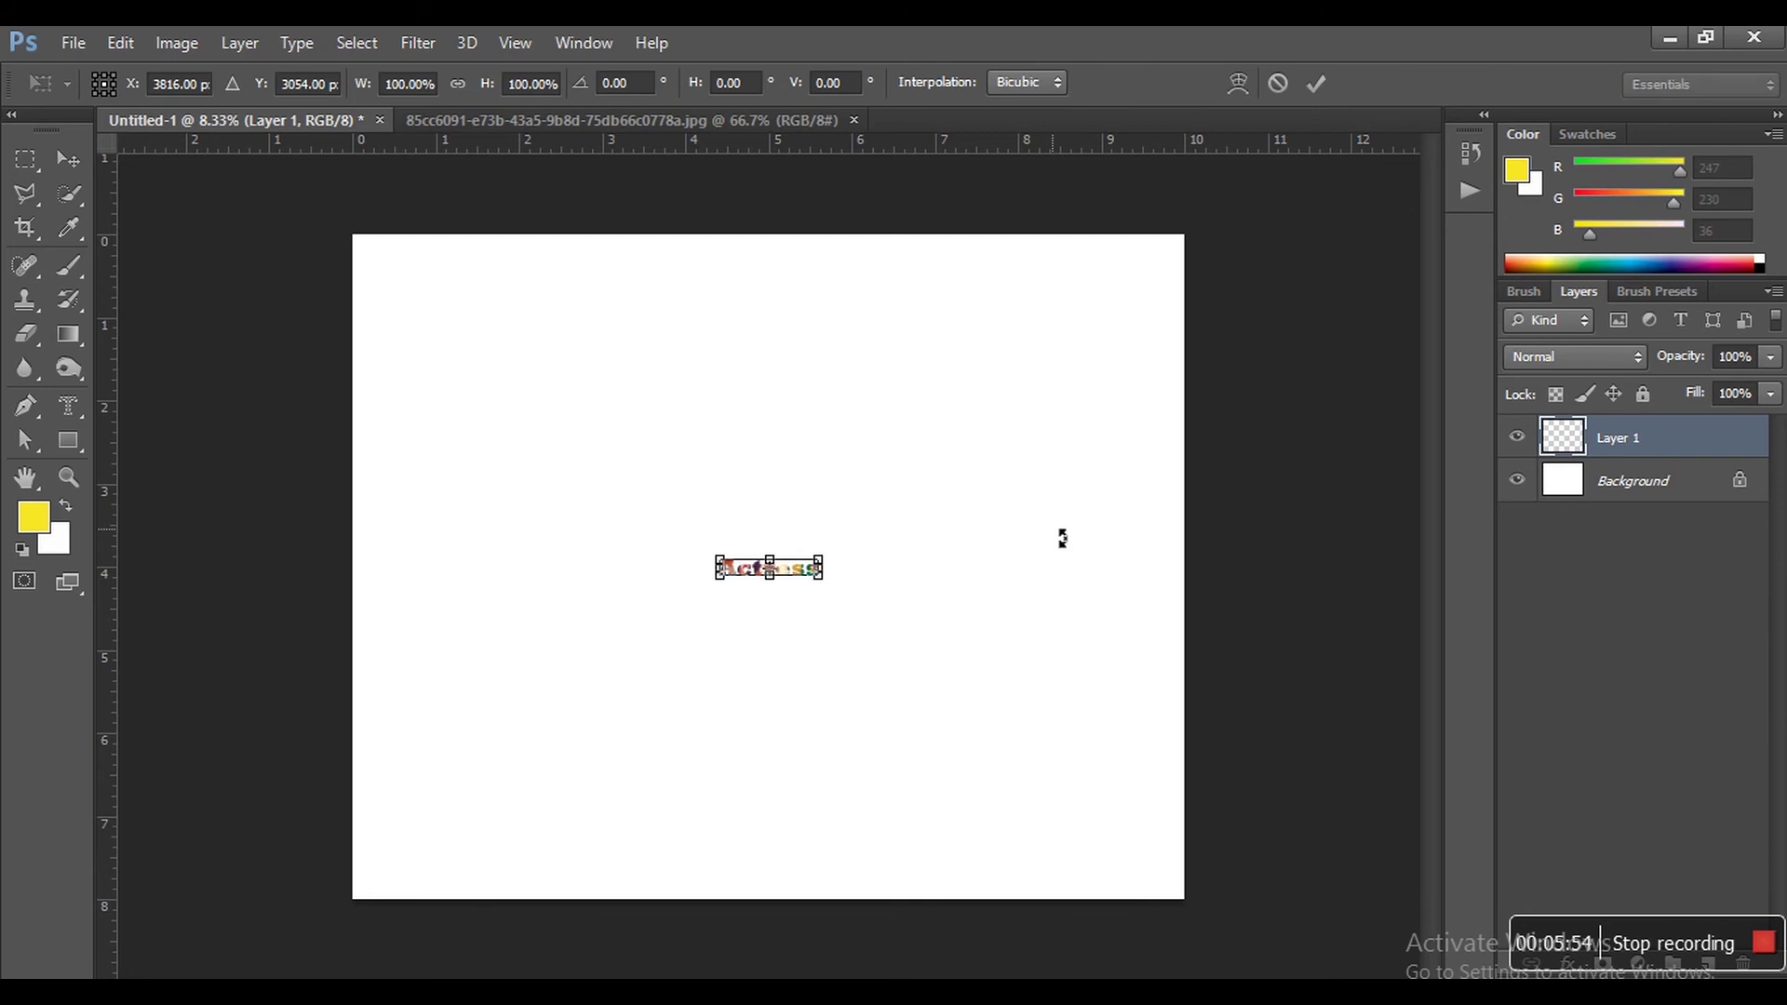
pyautogui.moveTo(818, 569); pyautogui.dragTo(1169, 808)
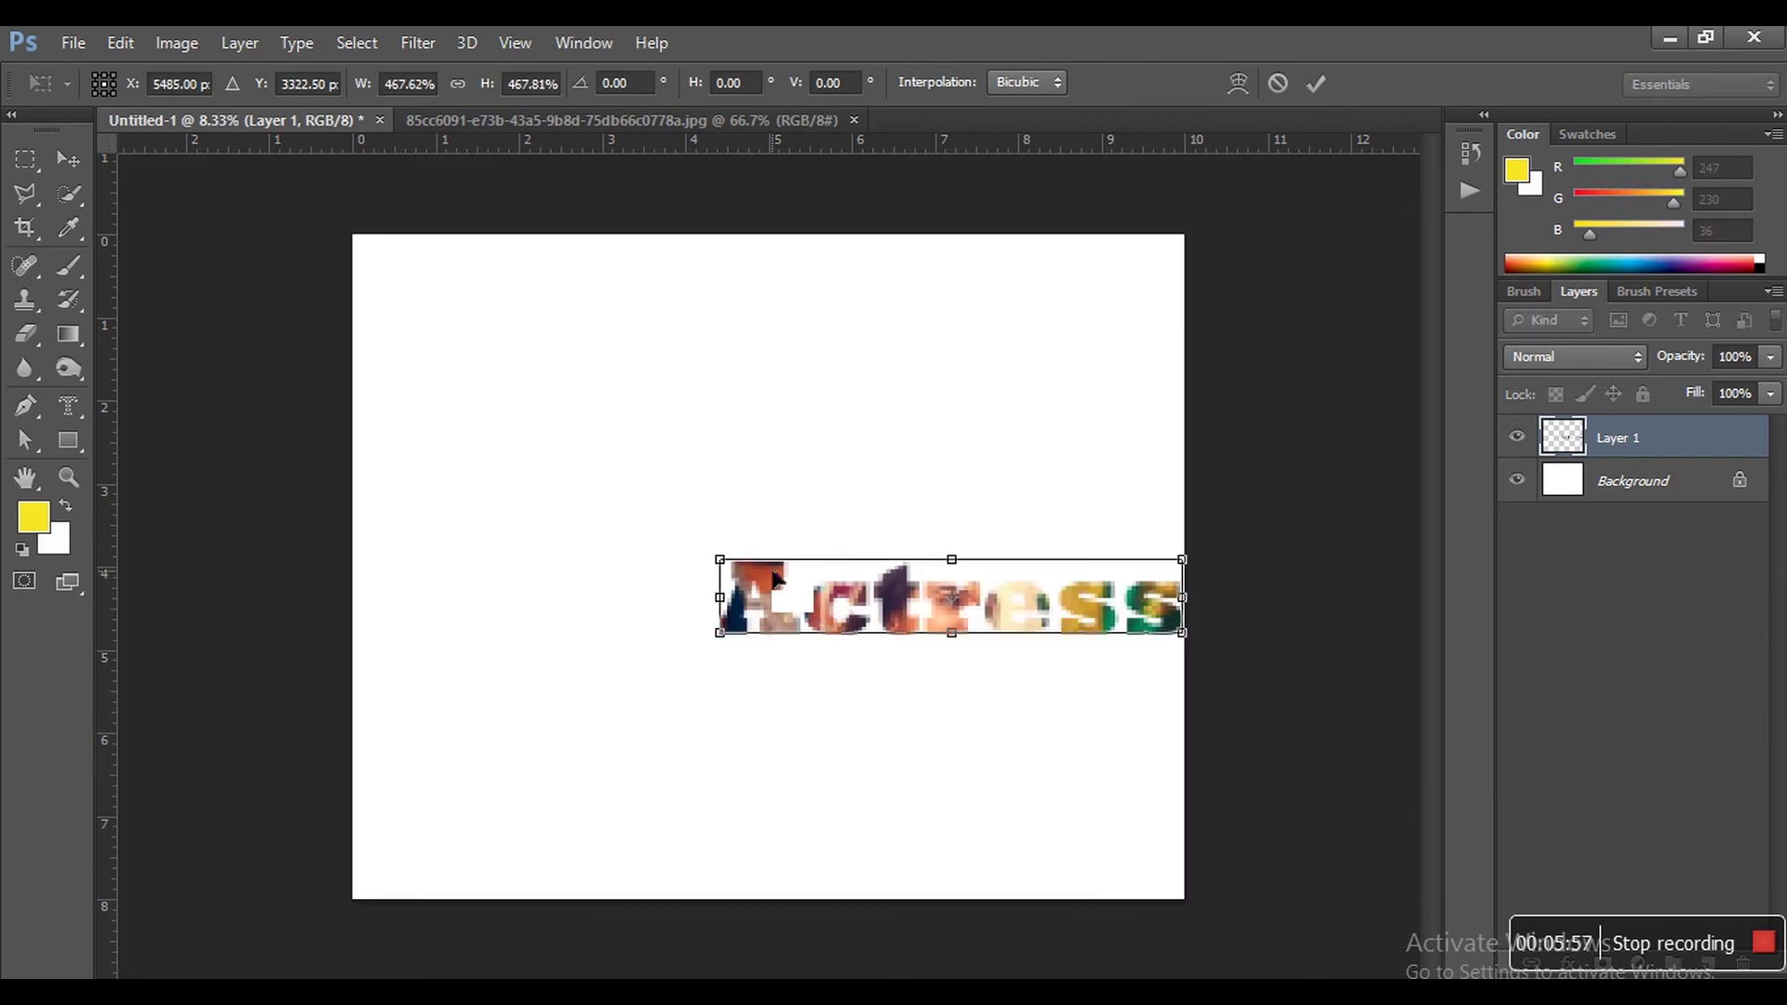
pyautogui.moveTo(777, 595)
pyautogui.mouseDown()
pyautogui.moveTo(406, 400)
pyautogui.moveTo(438, 414)
pyautogui.moveTo(478, 387)
pyautogui.mouseUp()
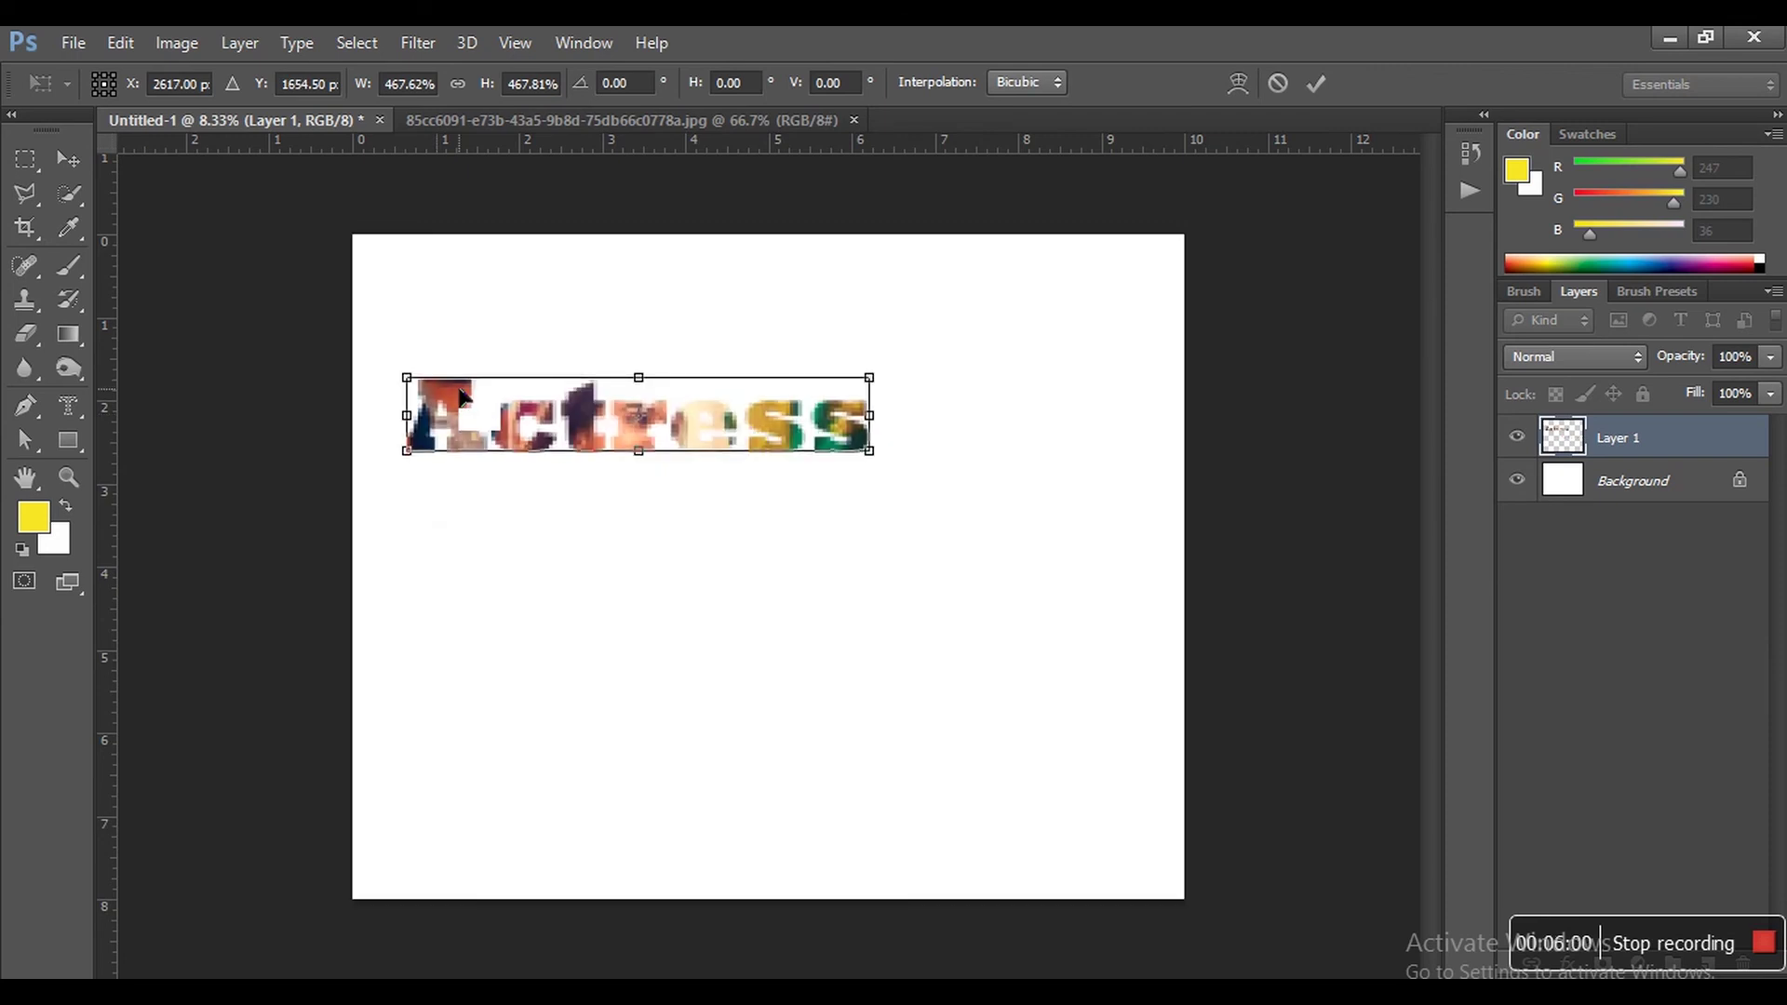
pyautogui.moveTo(880, 465); pyautogui.dragTo(1144, 649)
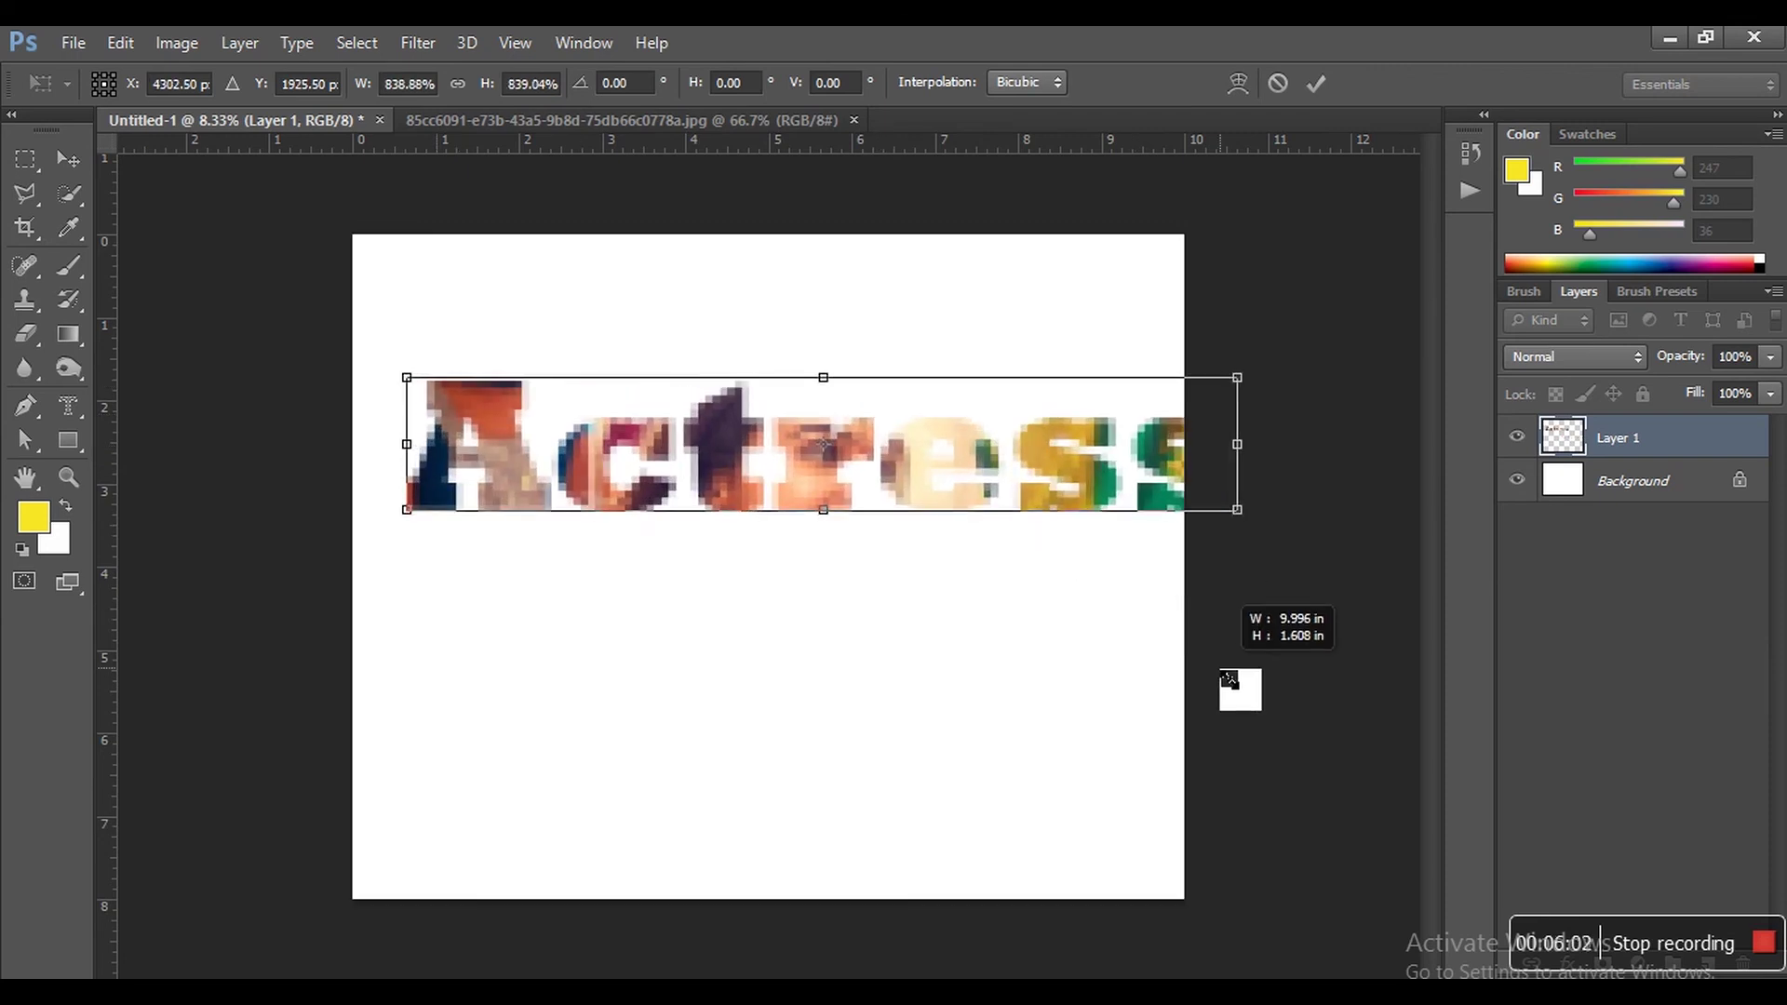
pyautogui.press('Return')
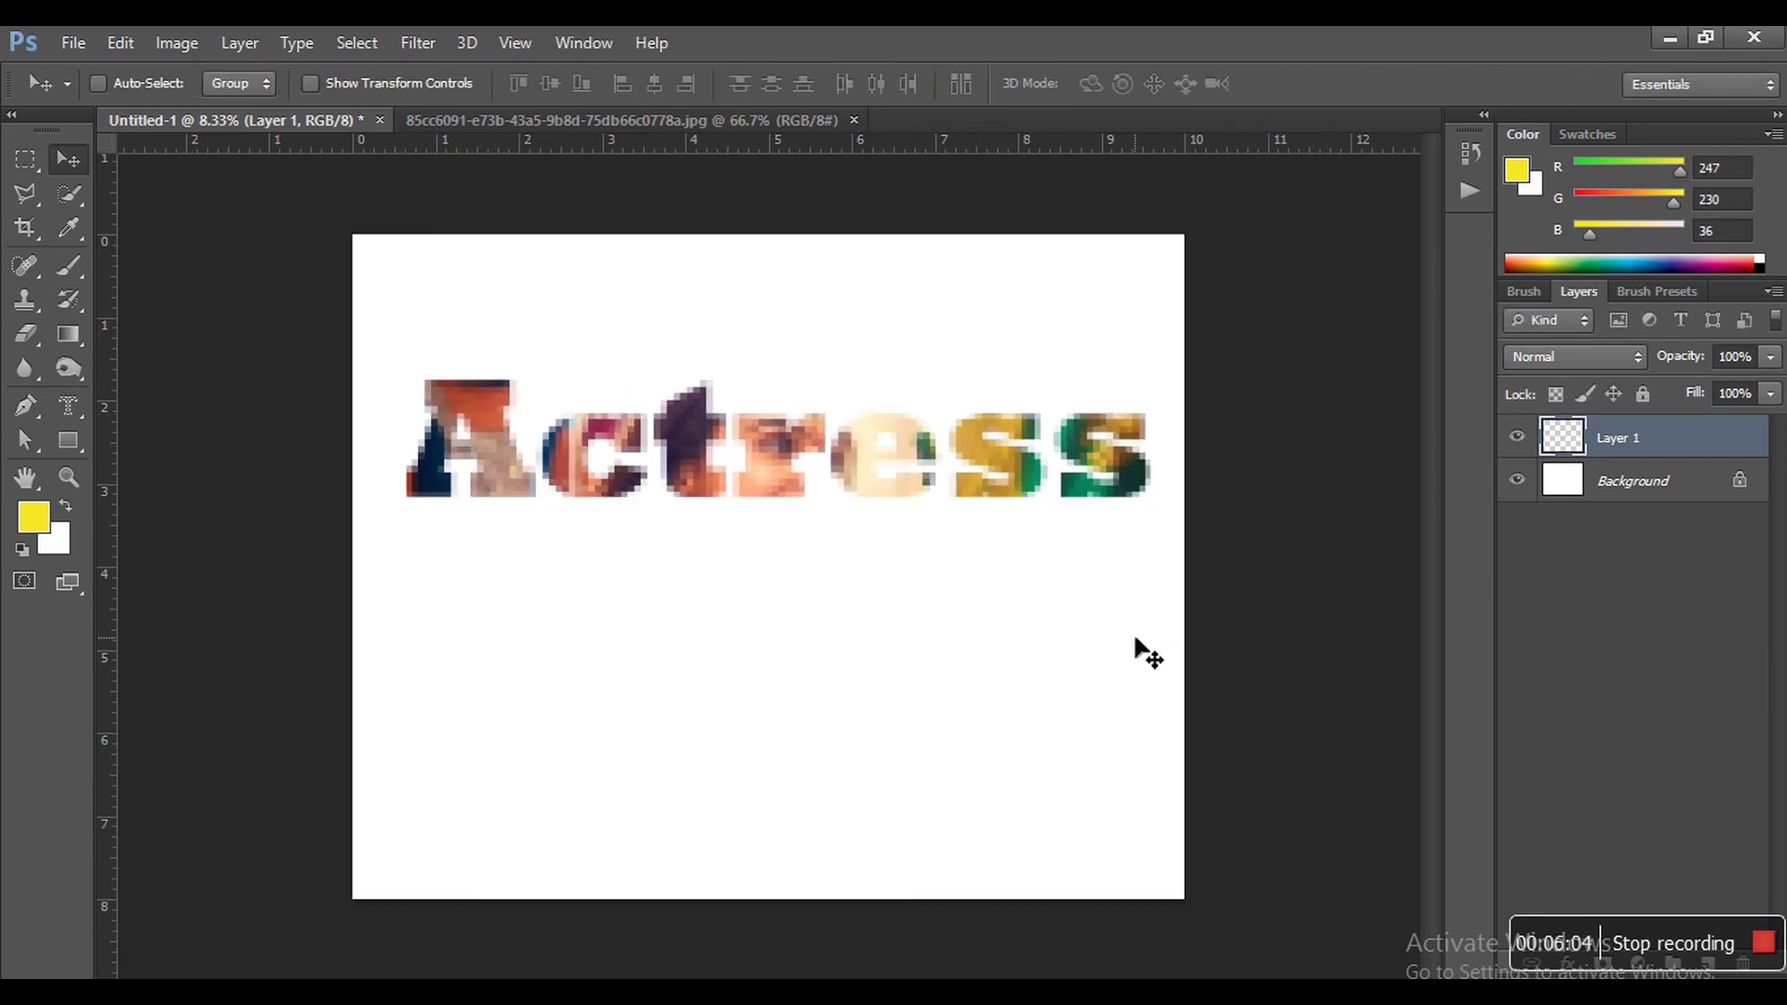
pyautogui.moveTo(892, 443); pyautogui.dragTo(881, 507)
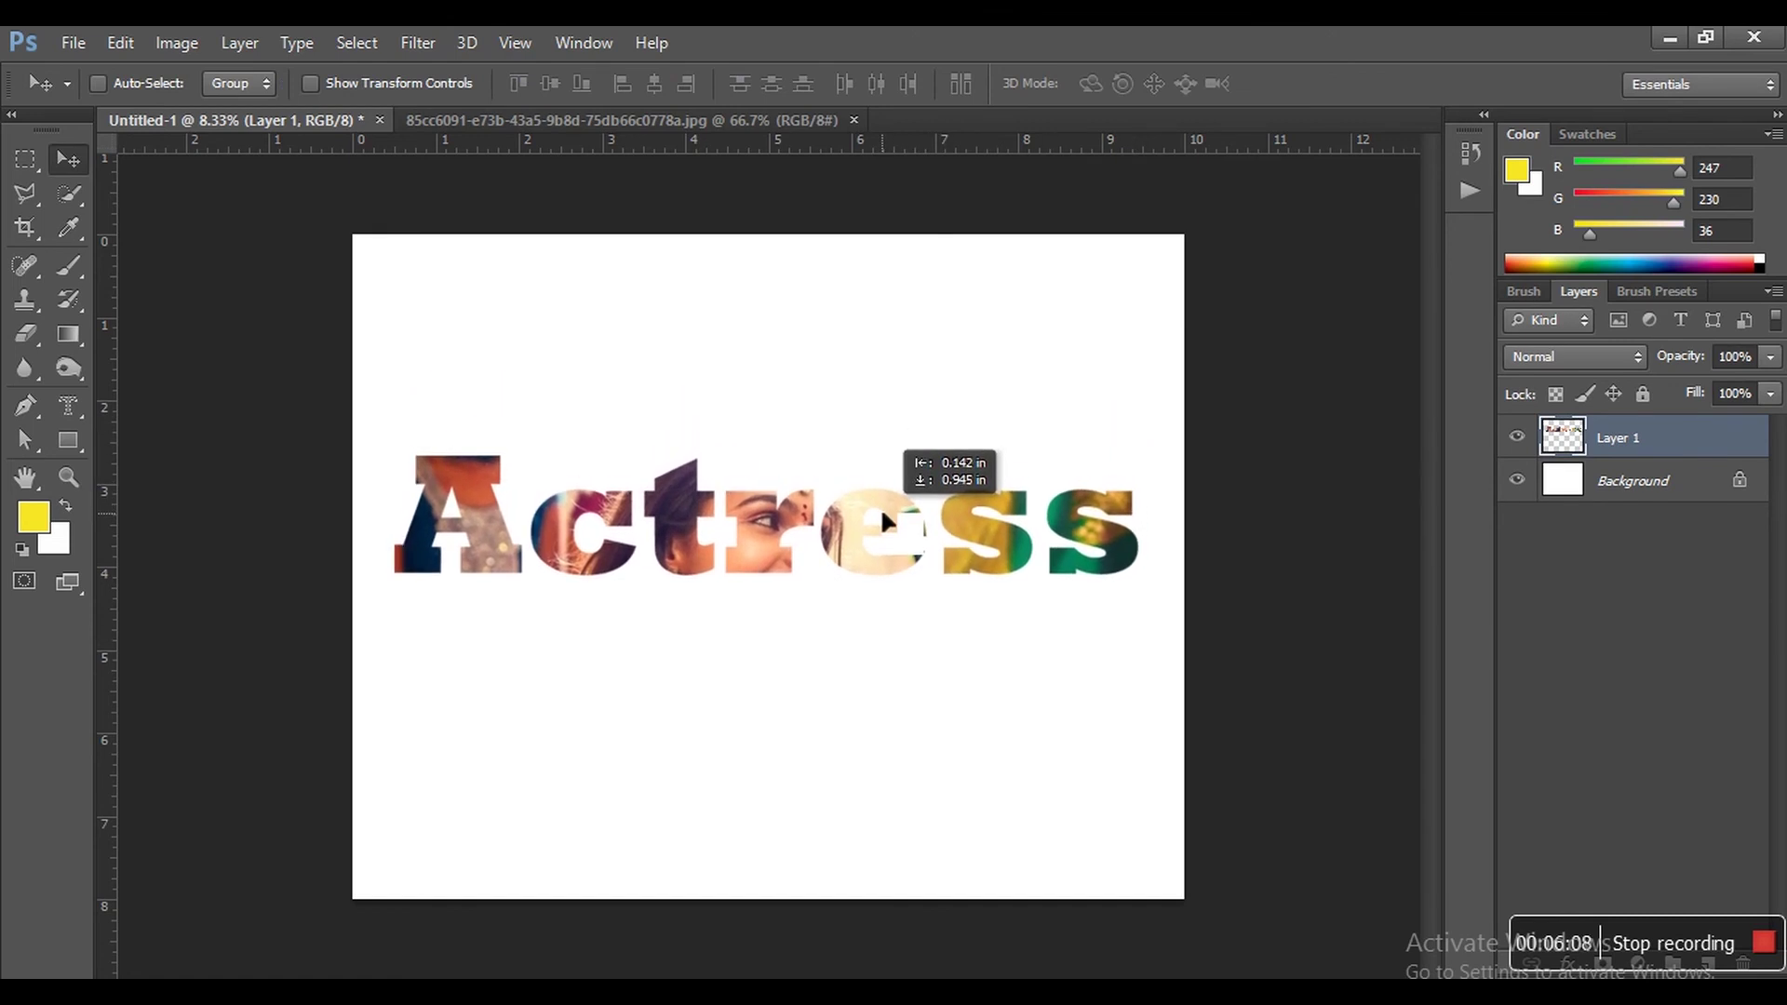
pyautogui.moveTo(882, 516); pyautogui.dragTo(887, 559)
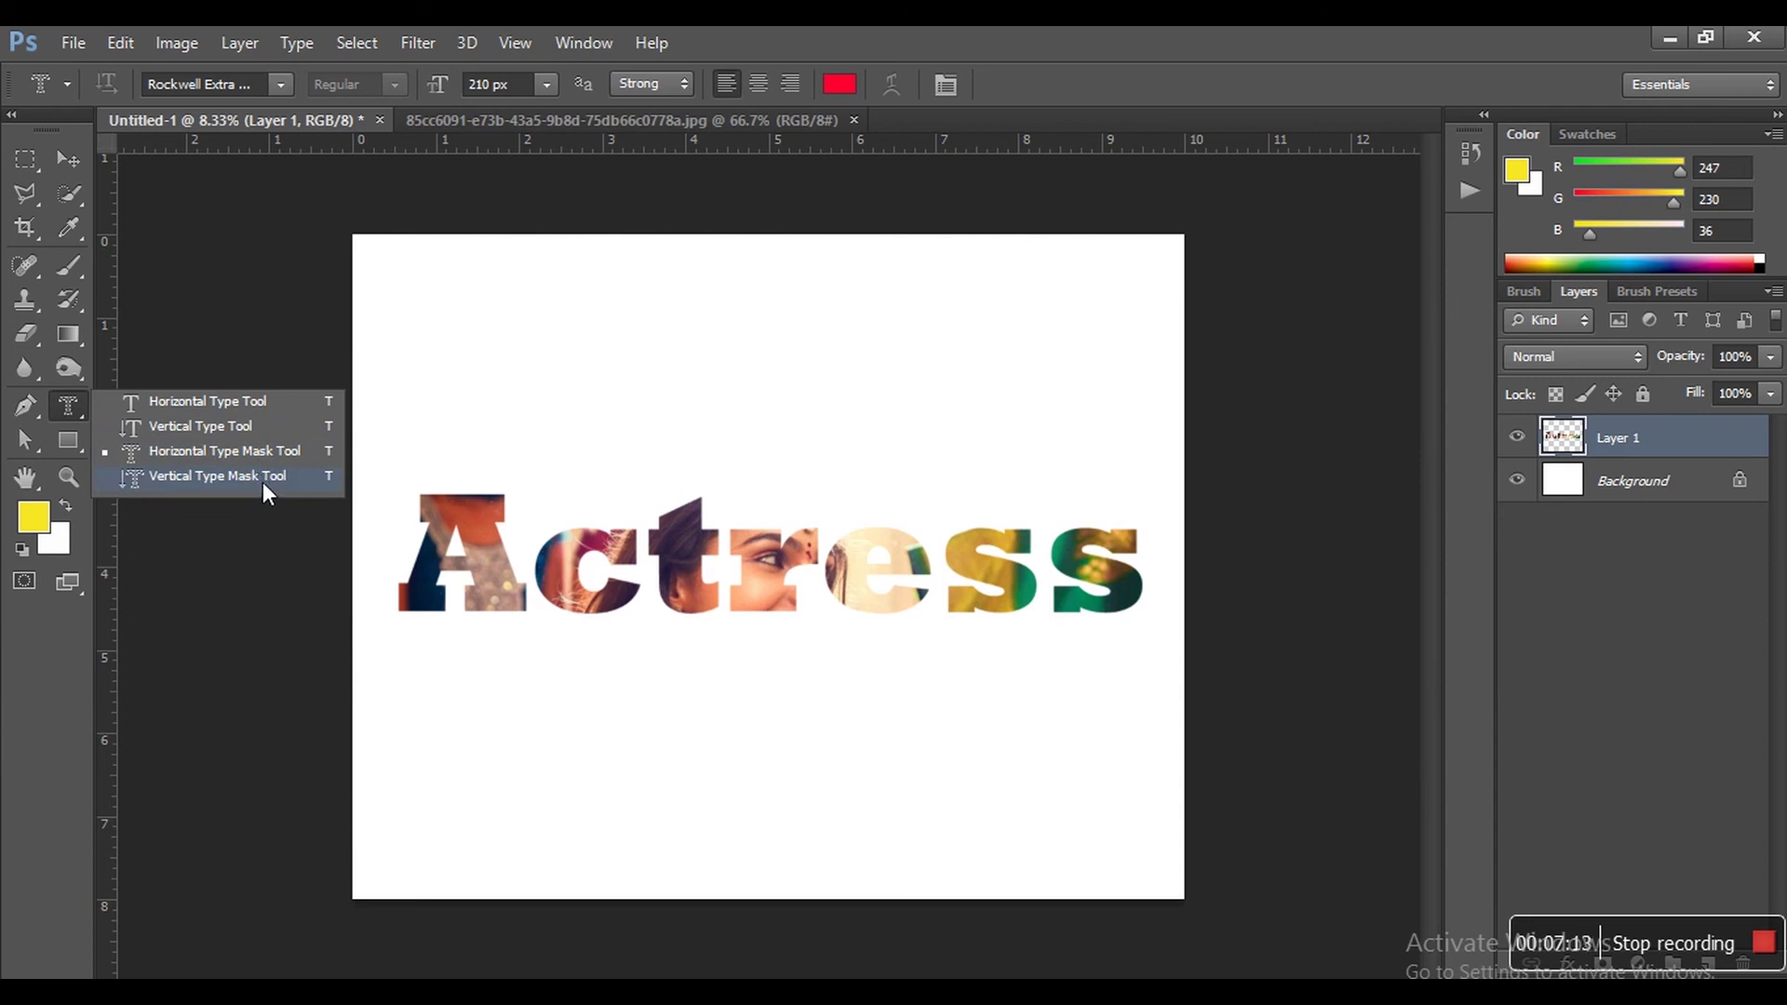
# Briefly start a type mask on the canvas, then discard it with the Move tool.
pyautogui.click(875, 591)
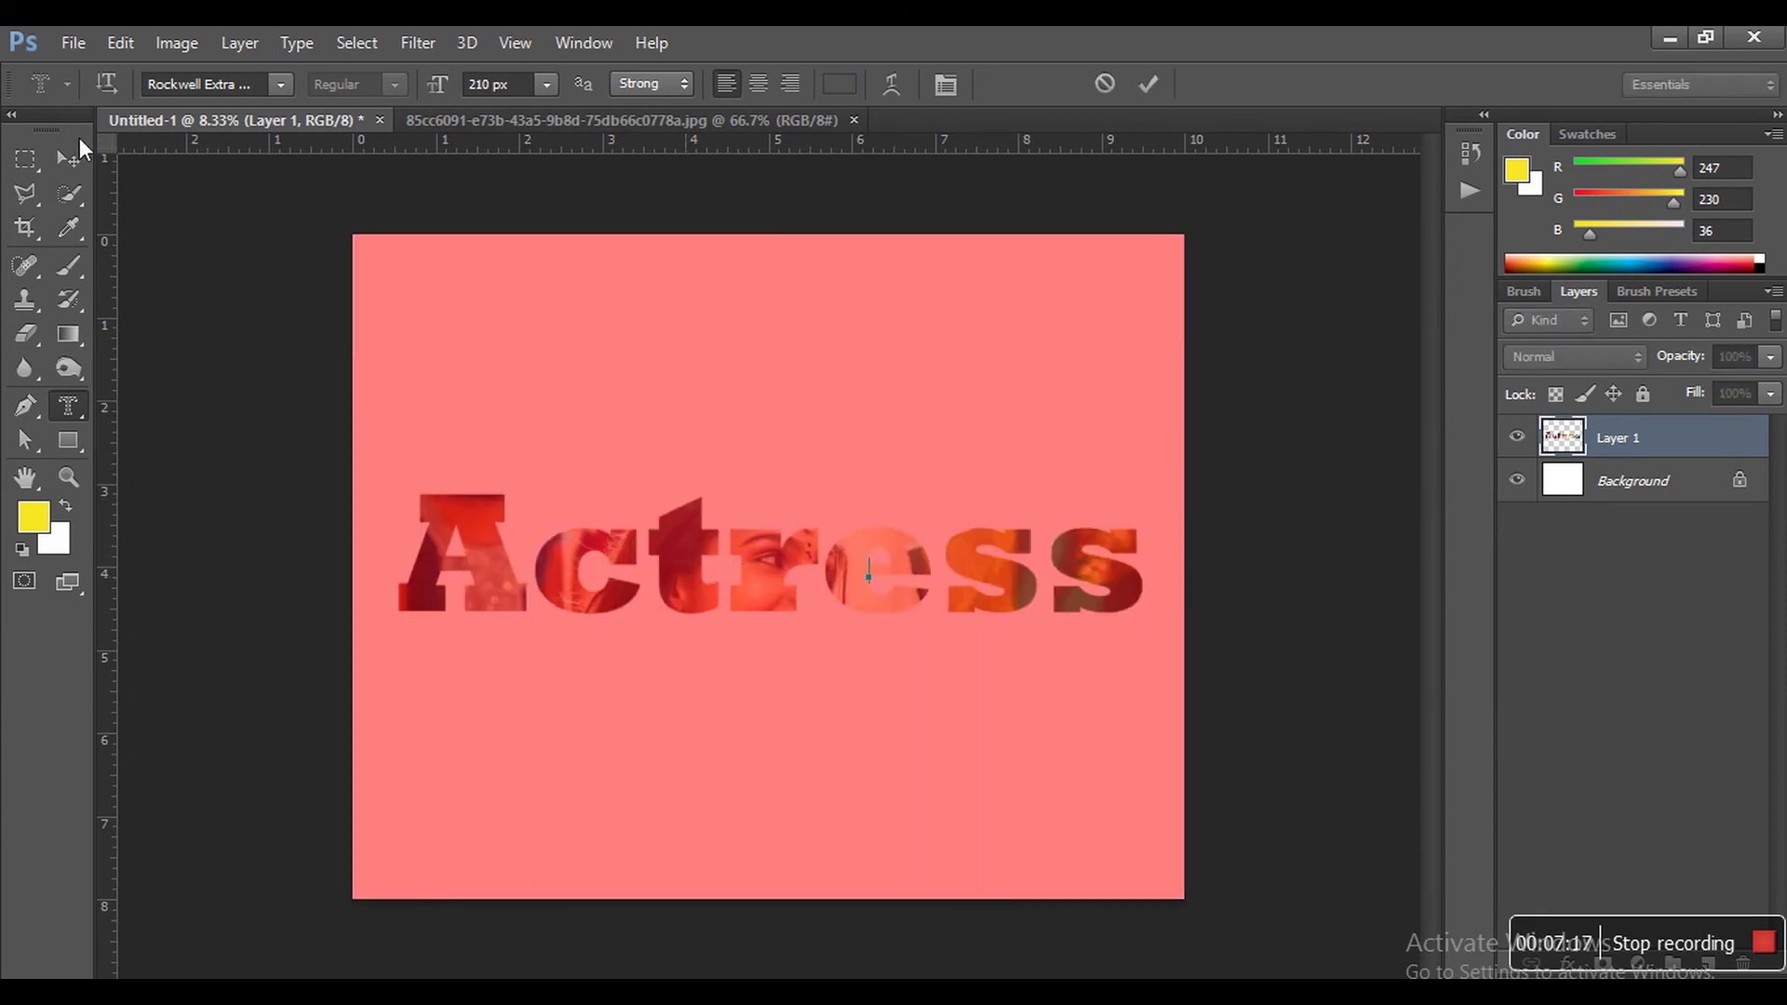
pyautogui.click(69, 169)
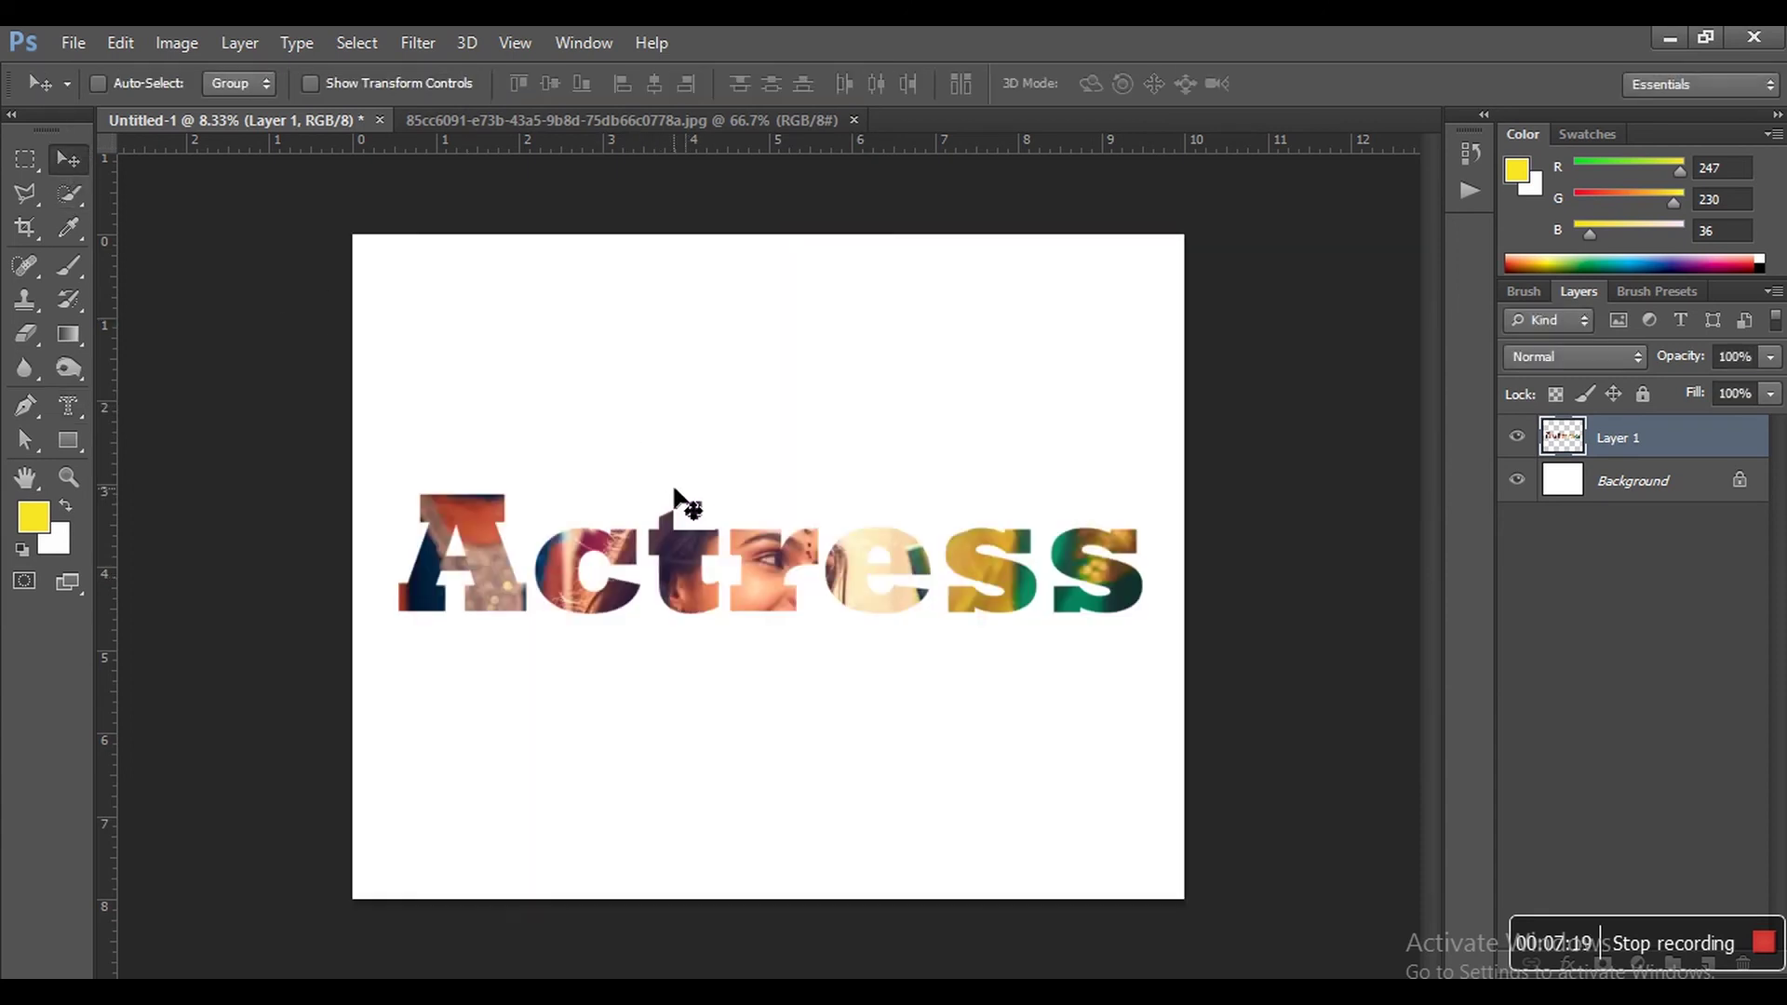